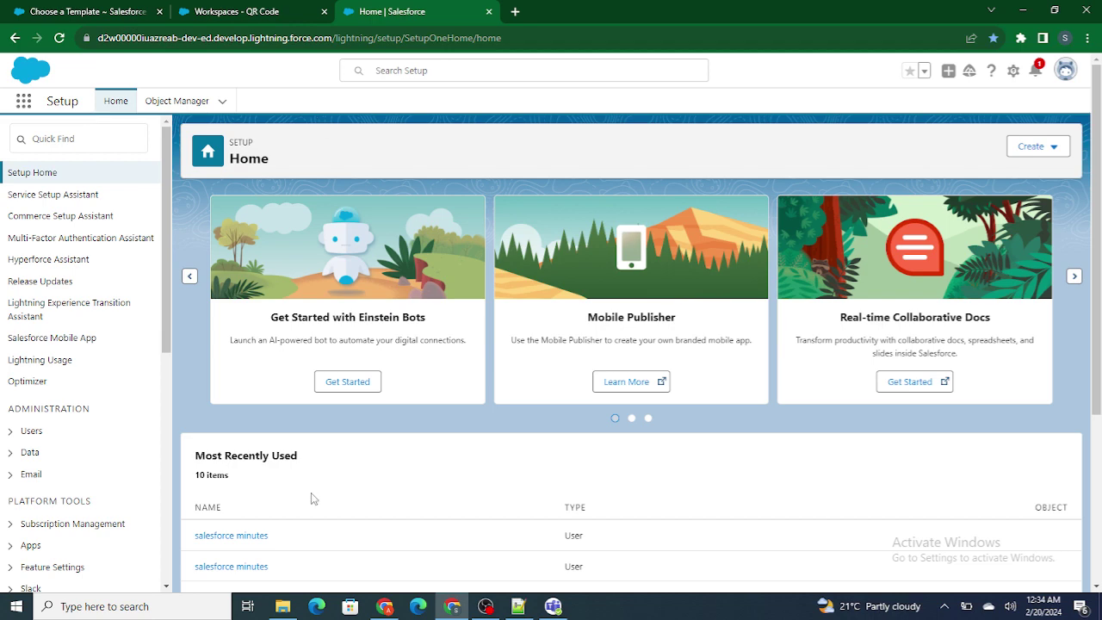
{"action": "left_click", "coordinate": [283, 606]}
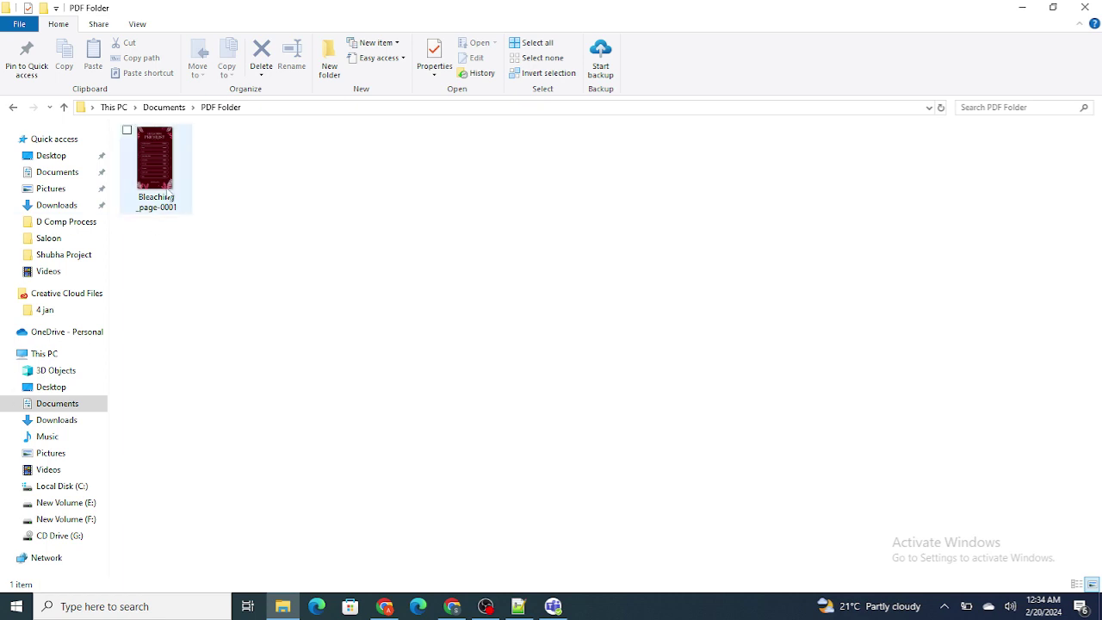
{"action": "left_click", "coordinate": [283, 606]}
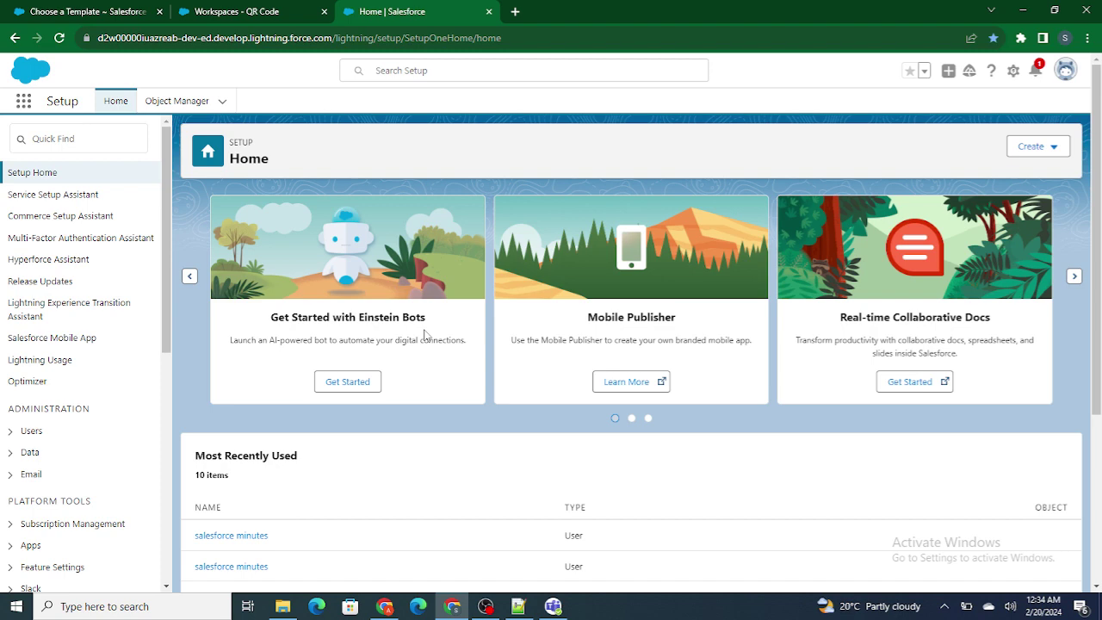
Search 'All Sites' in Setup Quick Find and open Digital Experiences > All Sites.
{"action": "left_click", "coordinate": [65, 10]}
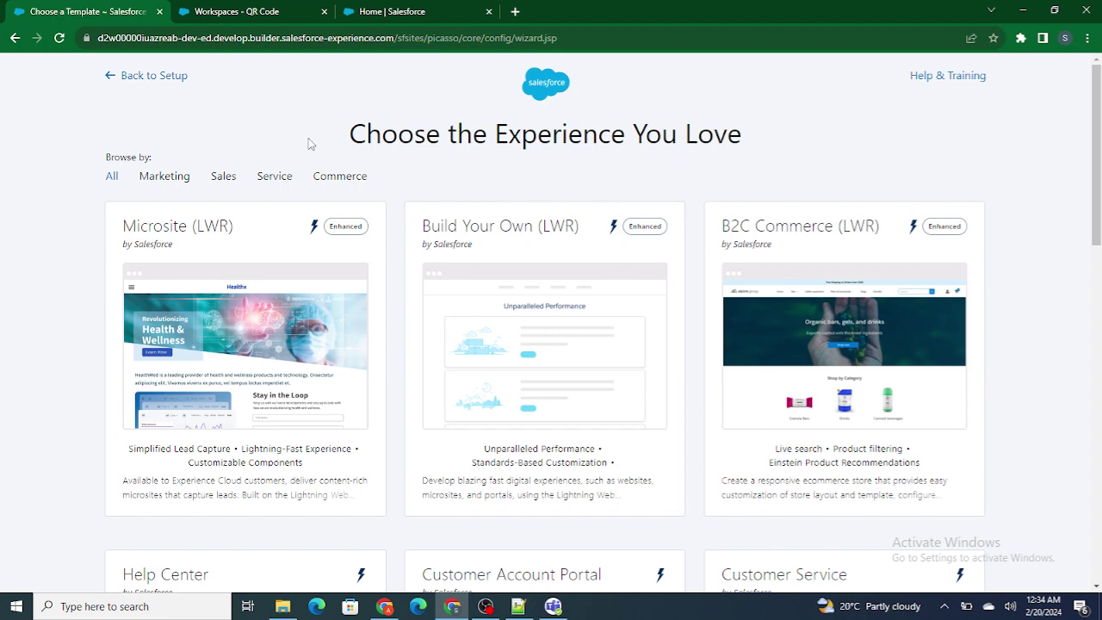
{"action": "left_click", "coordinate": [358, 10]}
{"action": "left_click", "coordinate": [100, 133]}
{"action": "type", "text": "All"}
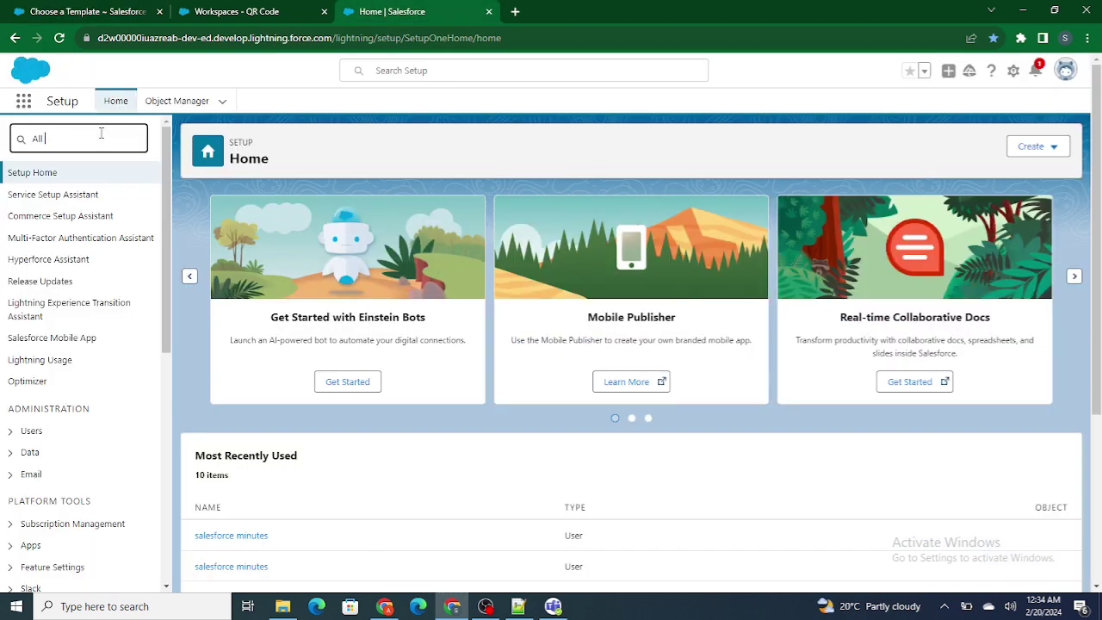
{"action": "type", "text": " Sites"}
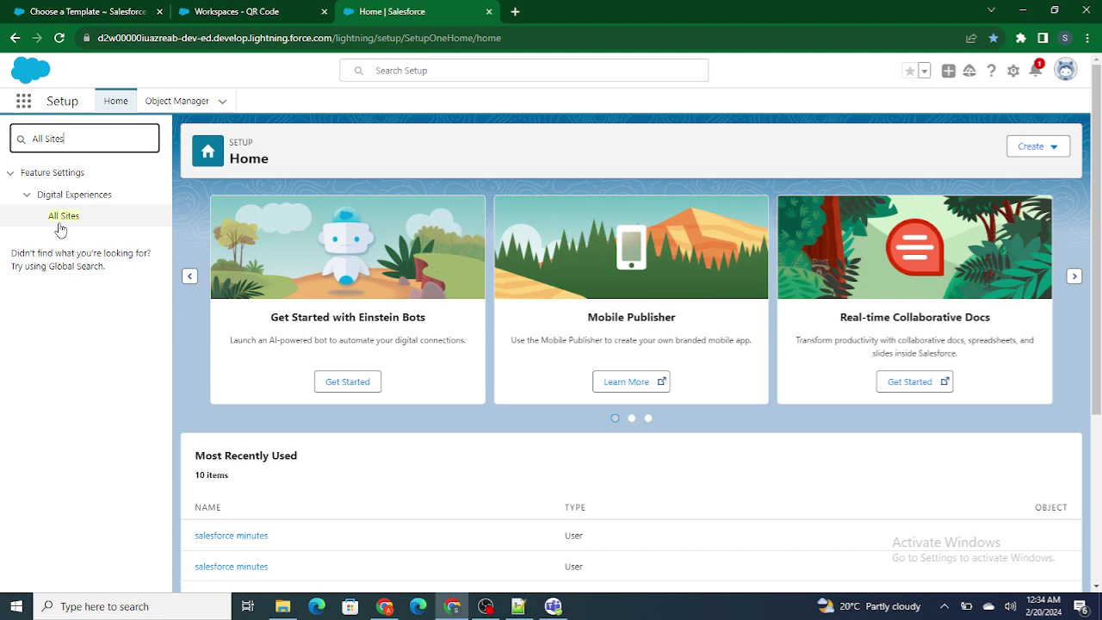
{"action": "left_click", "coordinate": [59, 222]}
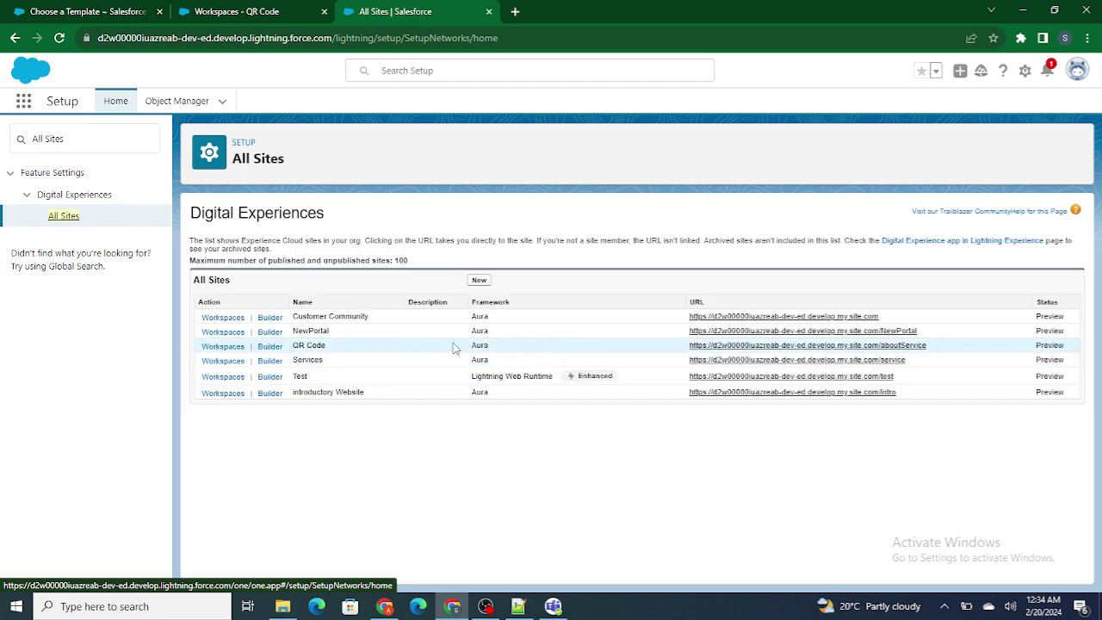
Browse the template chooser, then switch to the QR Code site's Builder workspace.
{"action": "left_click", "coordinate": [99, 11]}
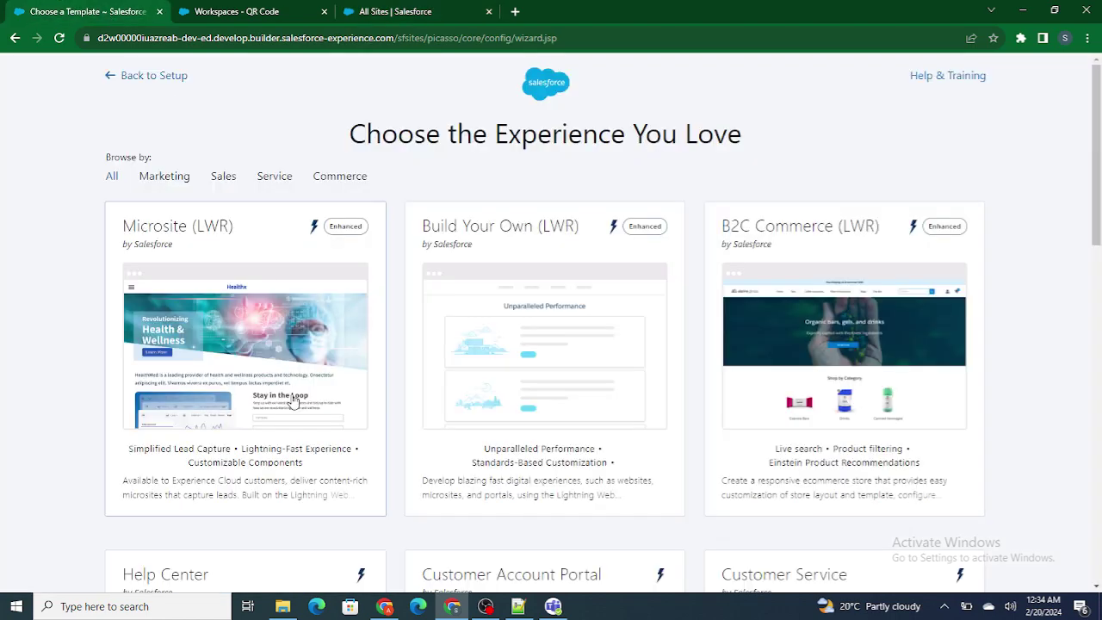
{"action": "scroll", "coordinate": [292, 401], "scroll_direction": "down", "scroll_amount": 2}
{"action": "scroll", "coordinate": [293, 401], "scroll_direction": "down", "scroll_amount": 2}
{"action": "scroll", "coordinate": [292, 401], "scroll_direction": "down", "scroll_amount": 8}
{"action": "scroll", "coordinate": [293, 401], "scroll_direction": "up", "scroll_amount": 1}
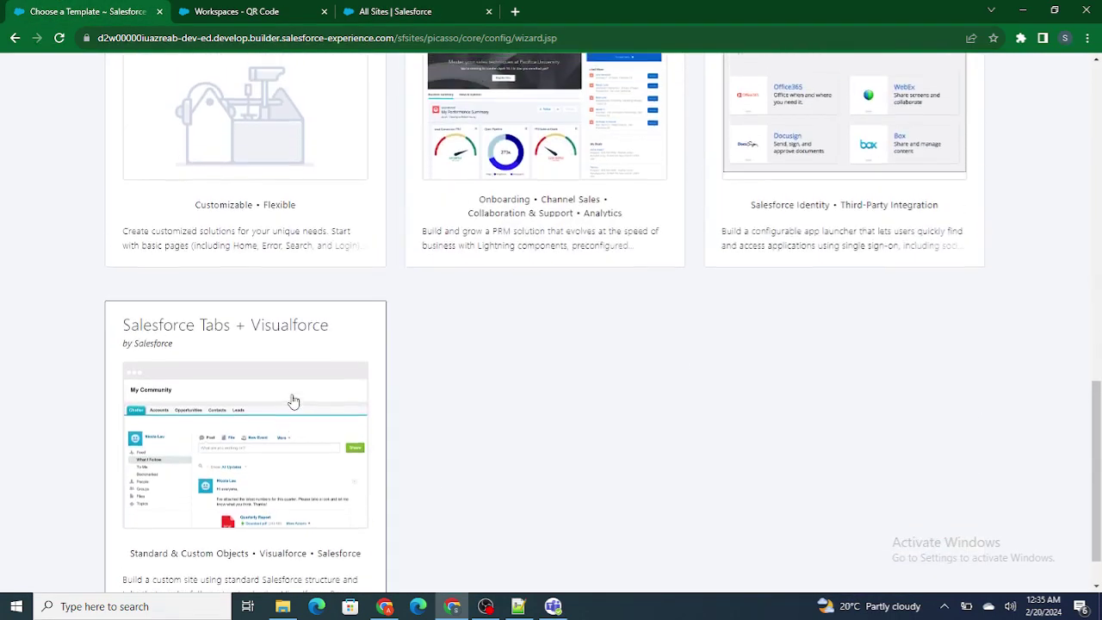
{"action": "scroll", "coordinate": [292, 401], "scroll_direction": "up", "scroll_amount": 2}
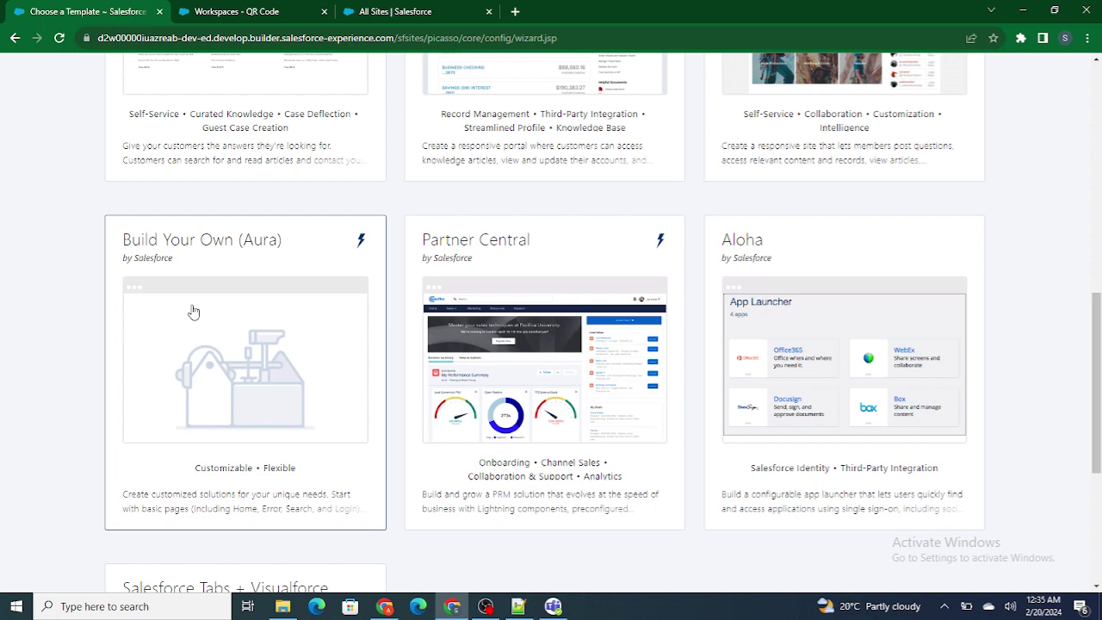
{"action": "left_click", "coordinate": [208, 8]}
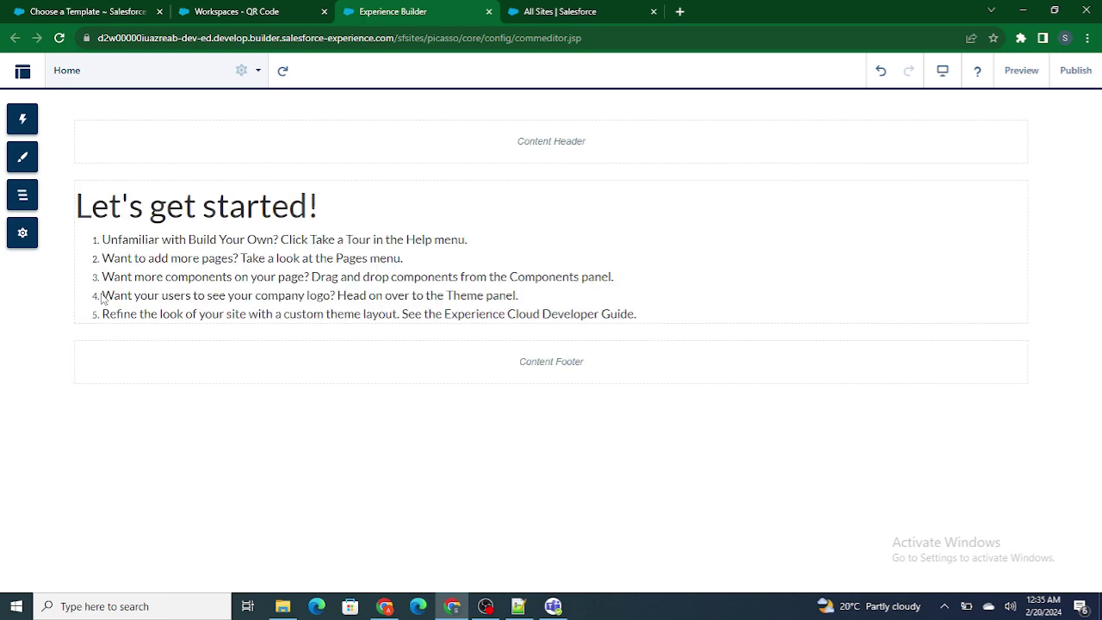
Select the Rich Content Editor block and delete all its 'Let's get started!' text.
{"action": "left_click", "coordinate": [363, 222]}
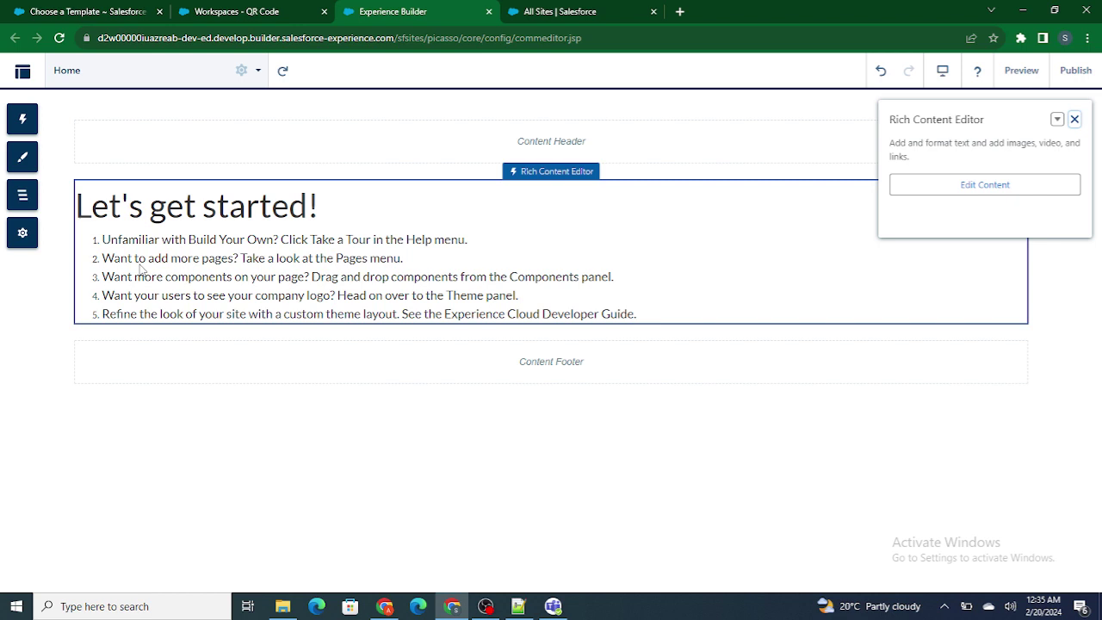
{"action": "double_click", "coordinate": [387, 246]}
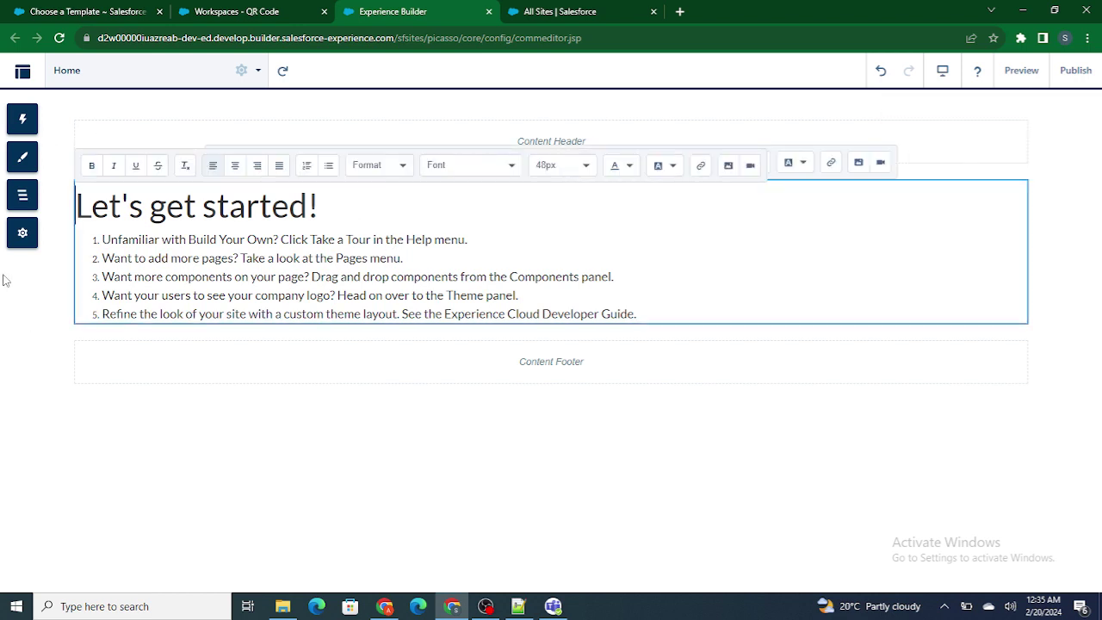
{"action": "left_click", "coordinate": [49, 319]}
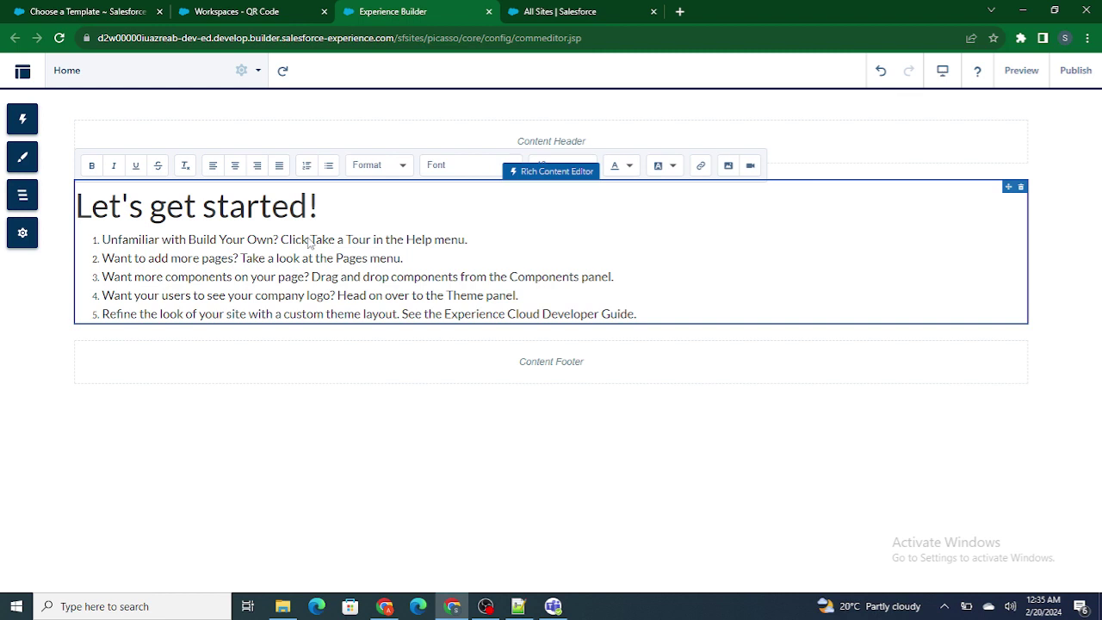
{"action": "left_click", "coordinate": [379, 286]}
{"action": "left_click", "coordinate": [503, 237]}
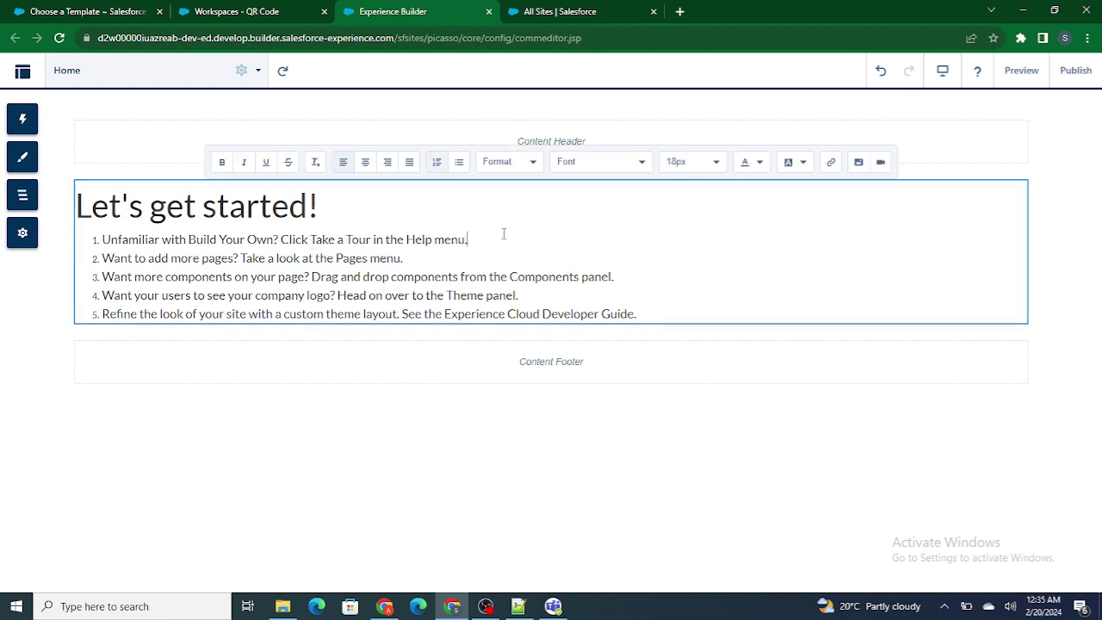
{"action": "left_click_drag", "start_coordinate": [642, 314], "coordinate": [76, 201]}
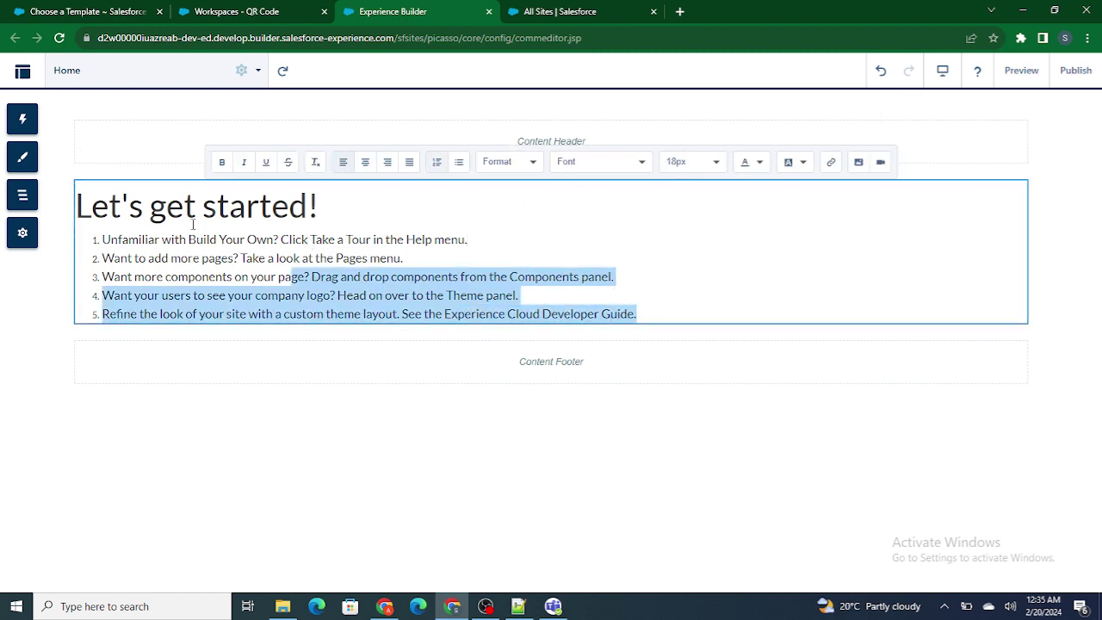
{"action": "key", "text": "BackSpace"}
{"action": "key", "text": "BackSpace"}
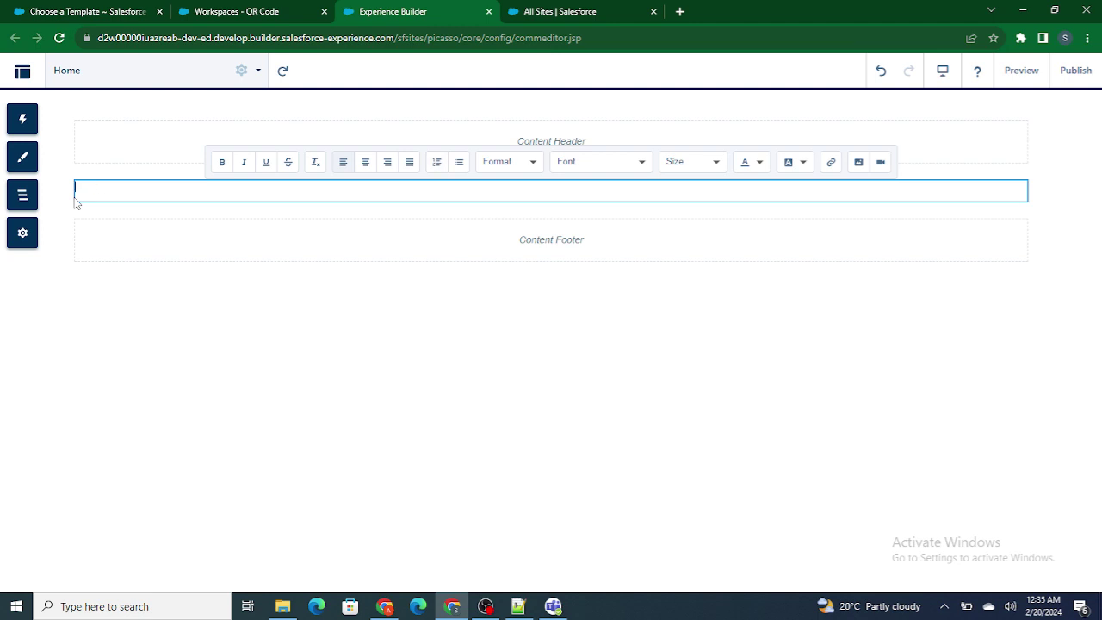
Upload Bleaching_page-0001 from Documents > PDF Folder into the Home content block.
{"action": "left_click", "coordinate": [858, 162]}
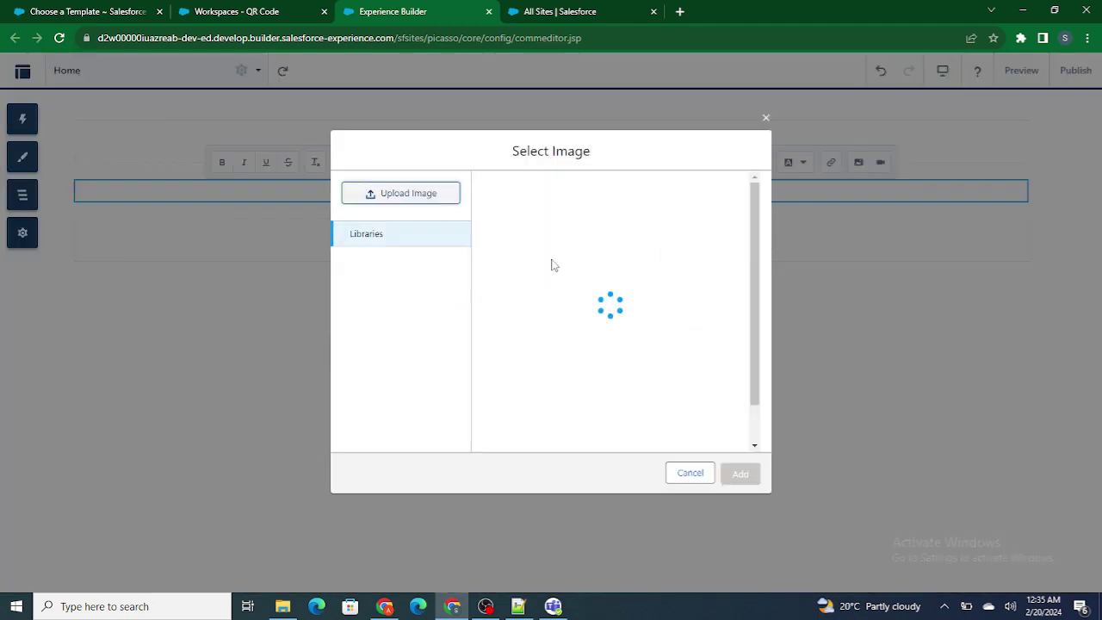
{"action": "left_click", "coordinate": [432, 197]}
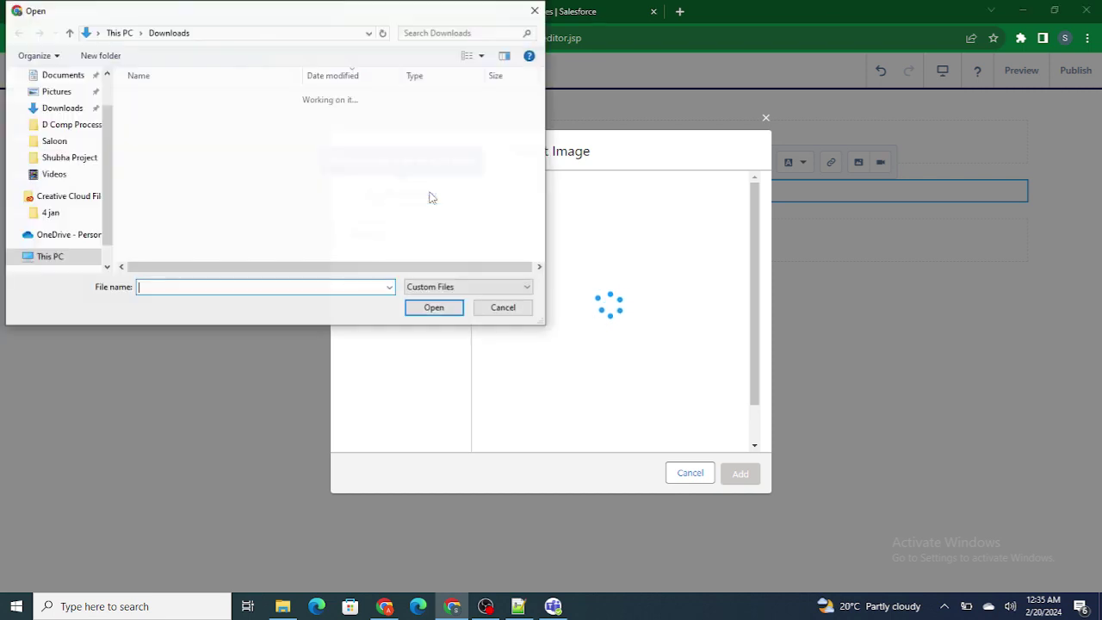
{"action": "left_click", "coordinate": [75, 135]}
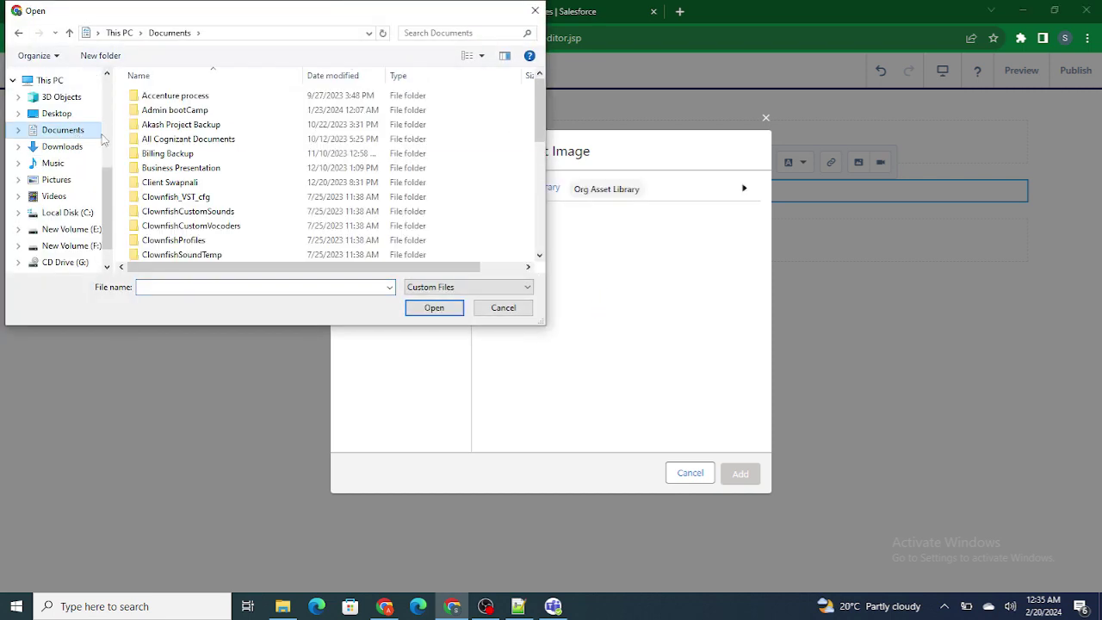
{"action": "scroll", "coordinate": [222, 209], "scroll_direction": "down", "scroll_amount": 1}
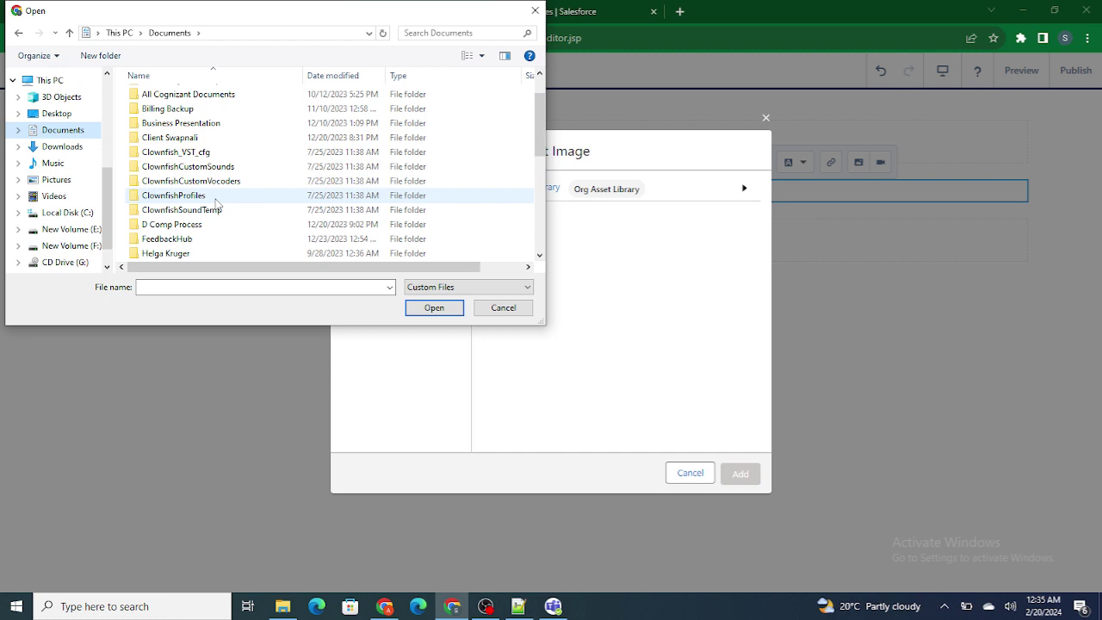
{"action": "left_click", "coordinate": [217, 198]}
{"action": "type", "text": "pd"}
{"action": "key", "text": "Return"}
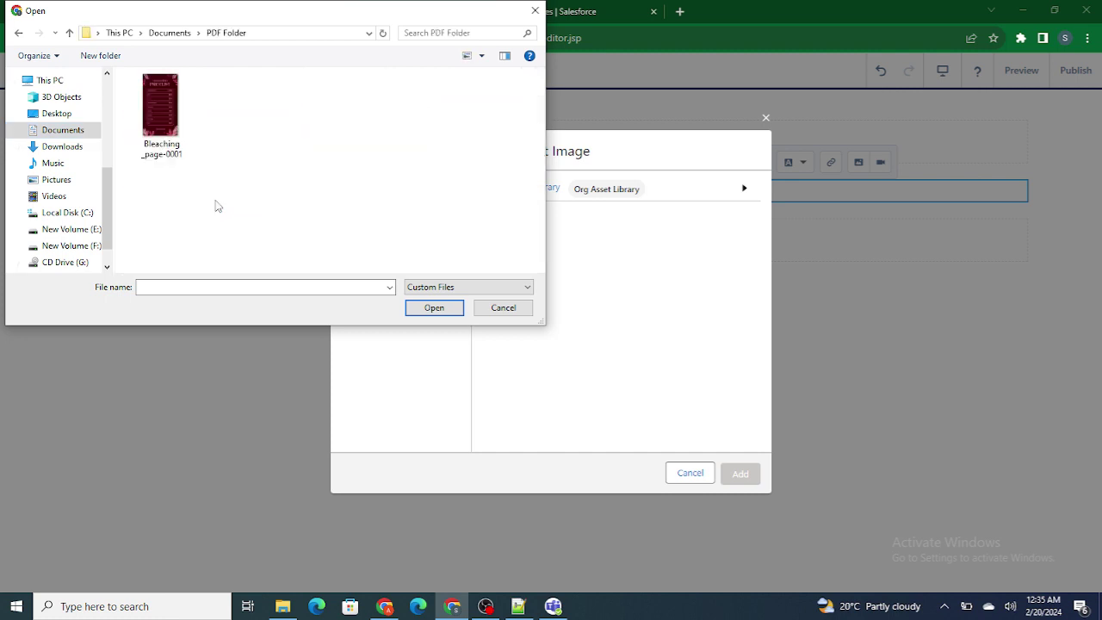
{"action": "double_click", "coordinate": [173, 136]}
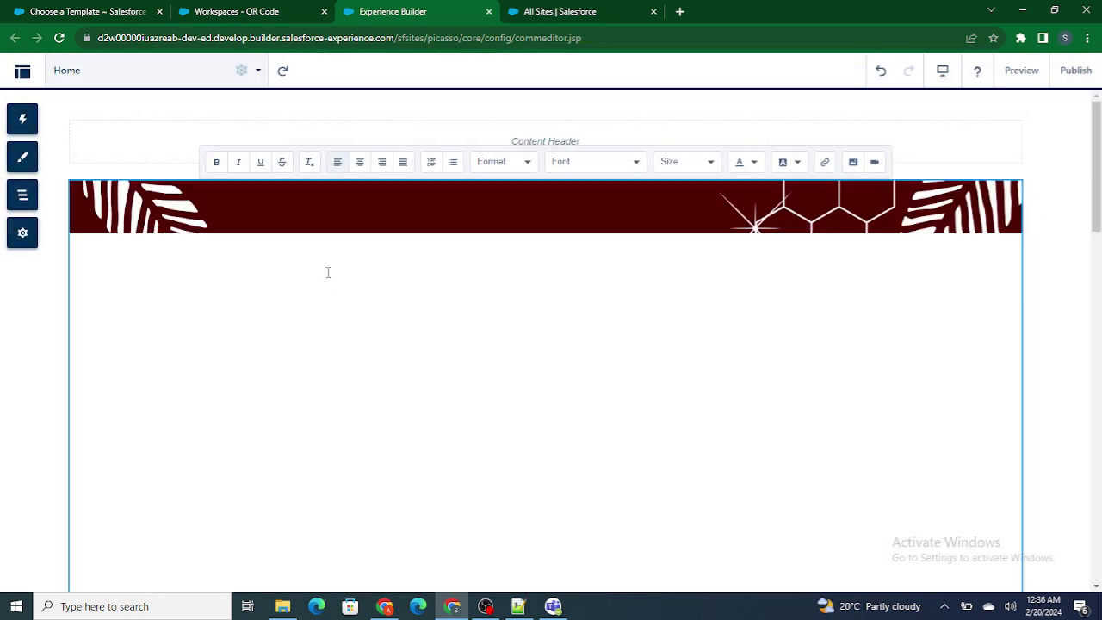
{"action": "scroll", "coordinate": [327, 272], "scroll_direction": "down", "scroll_amount": 3}
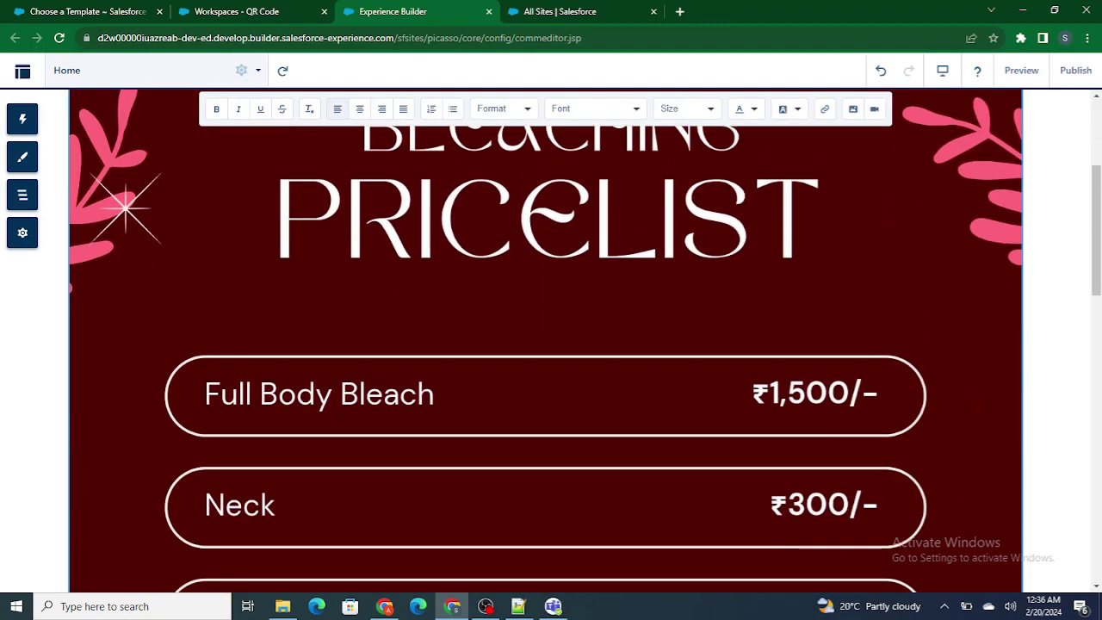
{"action": "scroll", "coordinate": [545, 340], "scroll_direction": "down", "scroll_amount": 3}
{"action": "scroll", "coordinate": [546, 340], "scroll_direction": "down", "scroll_amount": 2}
{"action": "scroll", "coordinate": [546, 340], "scroll_direction": "down", "scroll_amount": 1}
{"action": "scroll", "coordinate": [546, 340], "scroll_direction": "down", "scroll_amount": 2}
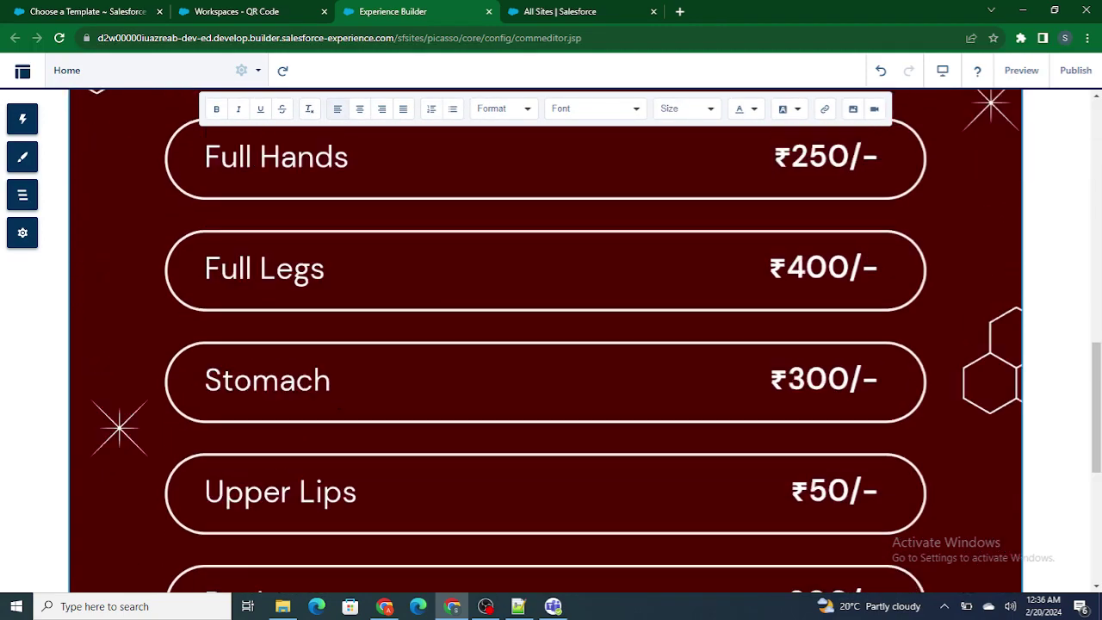
{"action": "scroll", "coordinate": [546, 340], "scroll_direction": "up", "scroll_amount": 3}
{"action": "scroll", "coordinate": [545, 340], "scroll_direction": "up", "scroll_amount": 3}
{"action": "scroll", "coordinate": [546, 340], "scroll_direction": "up", "scroll_amount": 2}
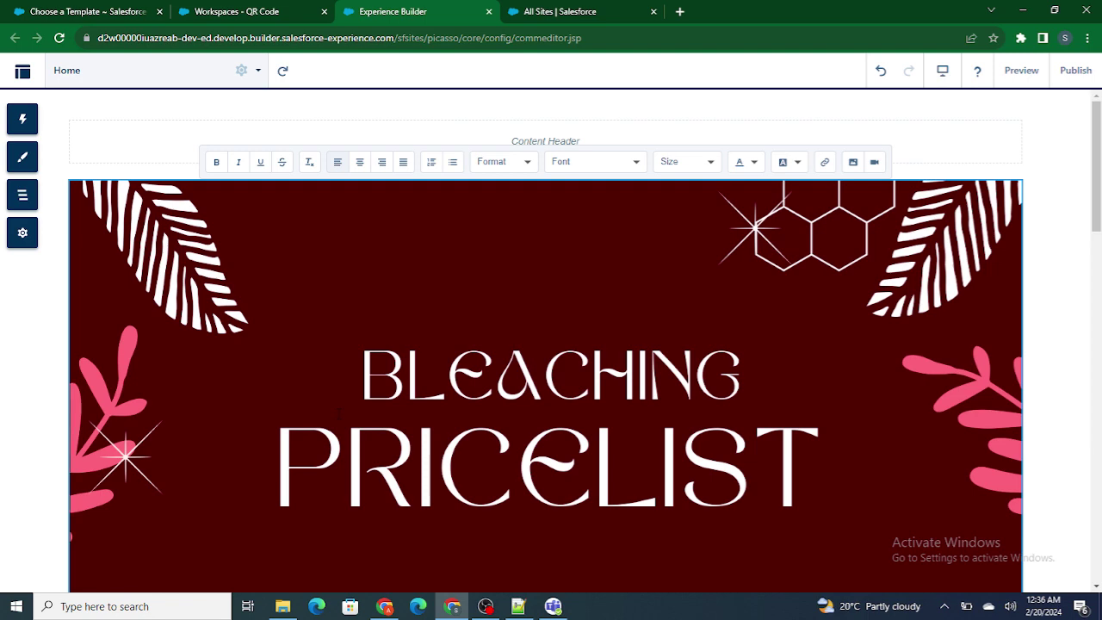
{"action": "scroll", "coordinate": [551, 344], "scroll_direction": "down", "scroll_amount": 2}
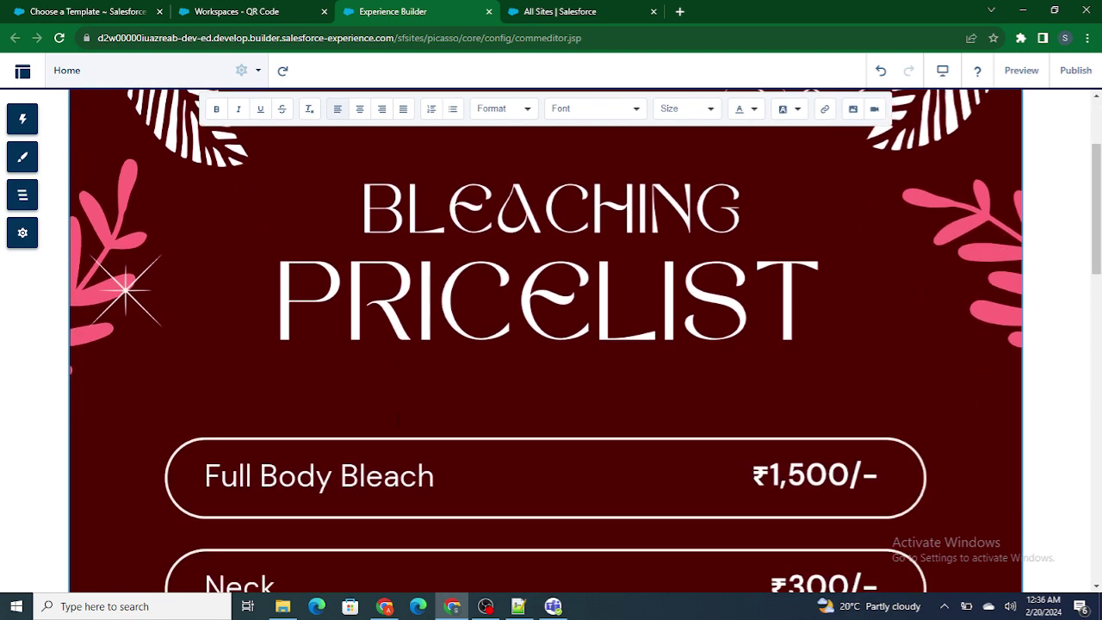
{"action": "scroll", "coordinate": [551, 344], "scroll_direction": "down", "scroll_amount": 5}
{"action": "scroll", "coordinate": [550, 345], "scroll_direction": "down", "scroll_amount": 5}
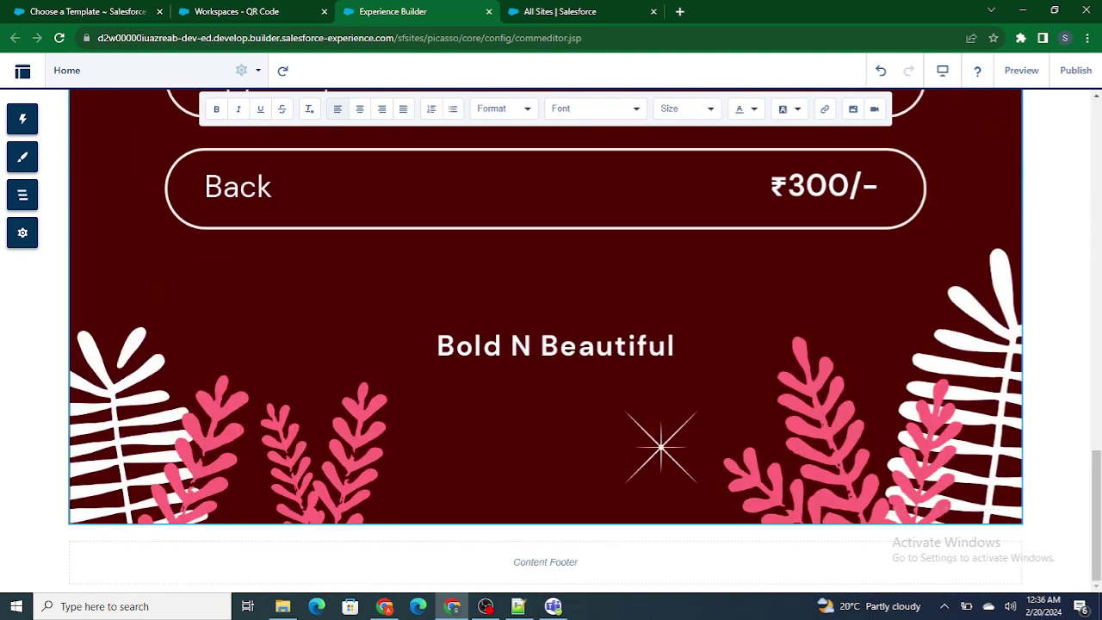
Drag a Rich Content Editor from the components search 'Rich' below the pricelist image.
{"action": "left_click", "coordinate": [22, 119]}
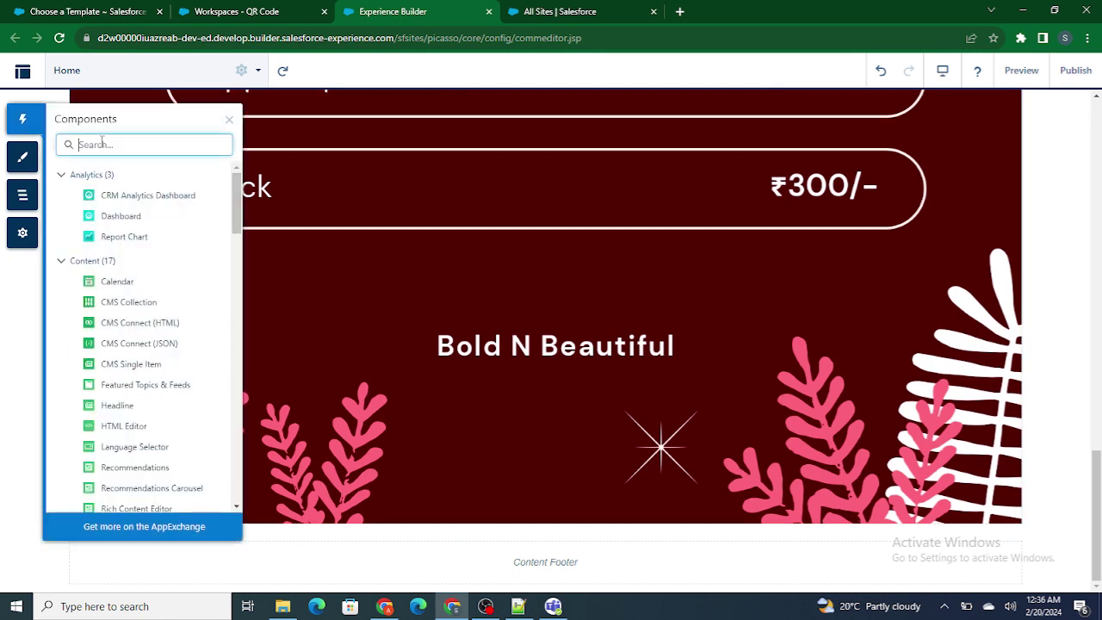
{"action": "type", "text": "Rich"}
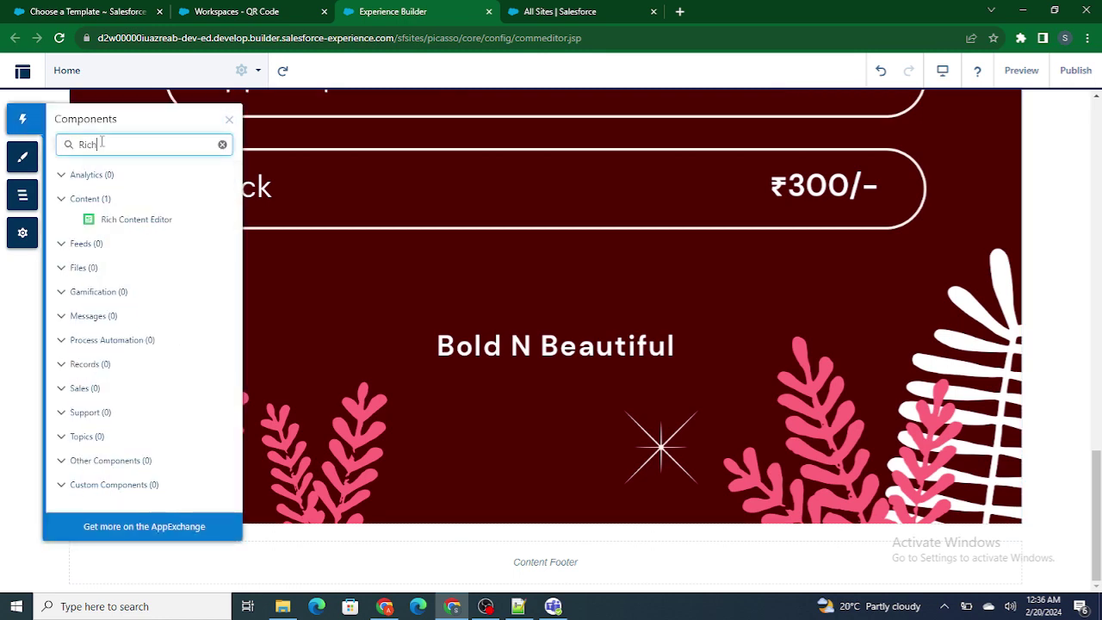
{"action": "mouse_move", "coordinate": [136, 219]}
{"action": "left_mouse_down"}
{"action": "mouse_move", "coordinate": [441, 546]}
{"action": "mouse_move", "coordinate": [415, 529]}
{"action": "left_mouse_up"}
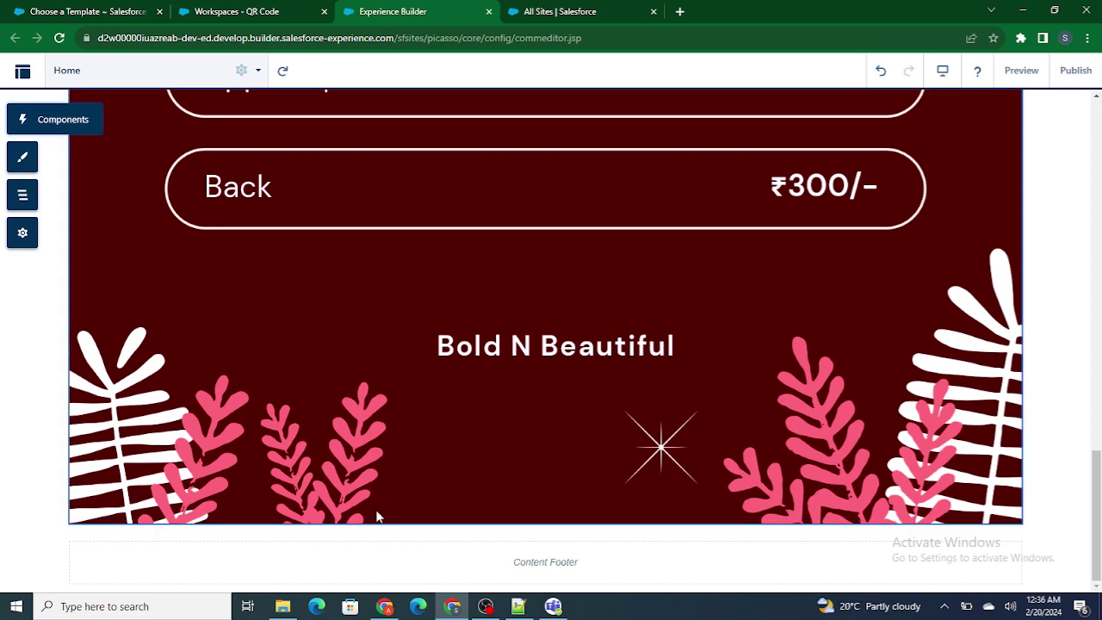
{"action": "left_click", "coordinate": [21, 117]}
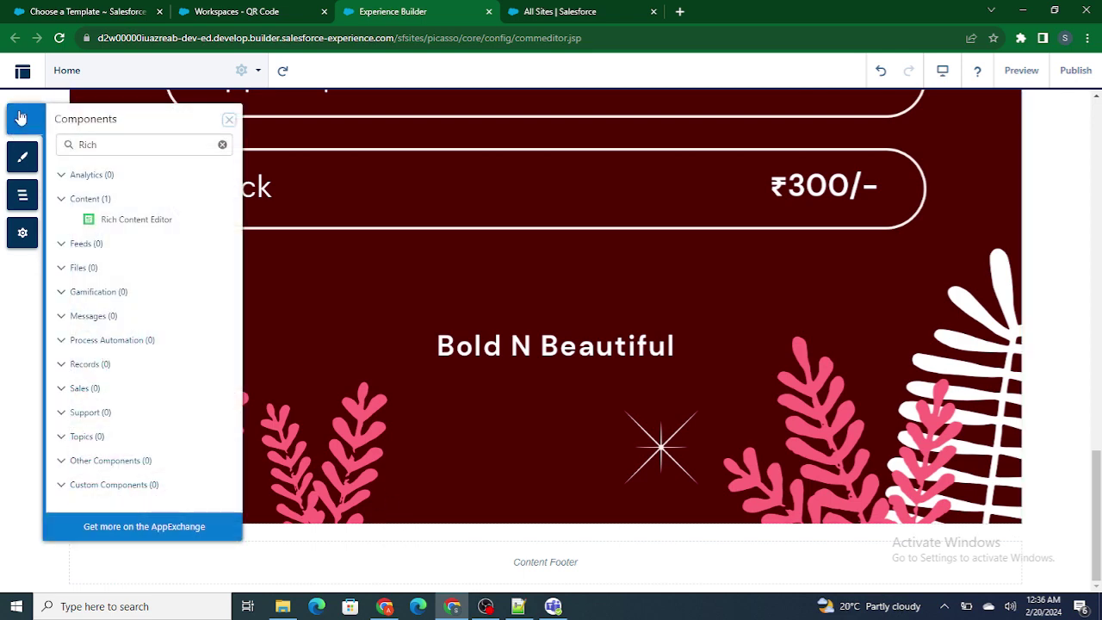
{"action": "left_click_drag", "start_coordinate": [99, 223], "coordinate": [384, 527]}
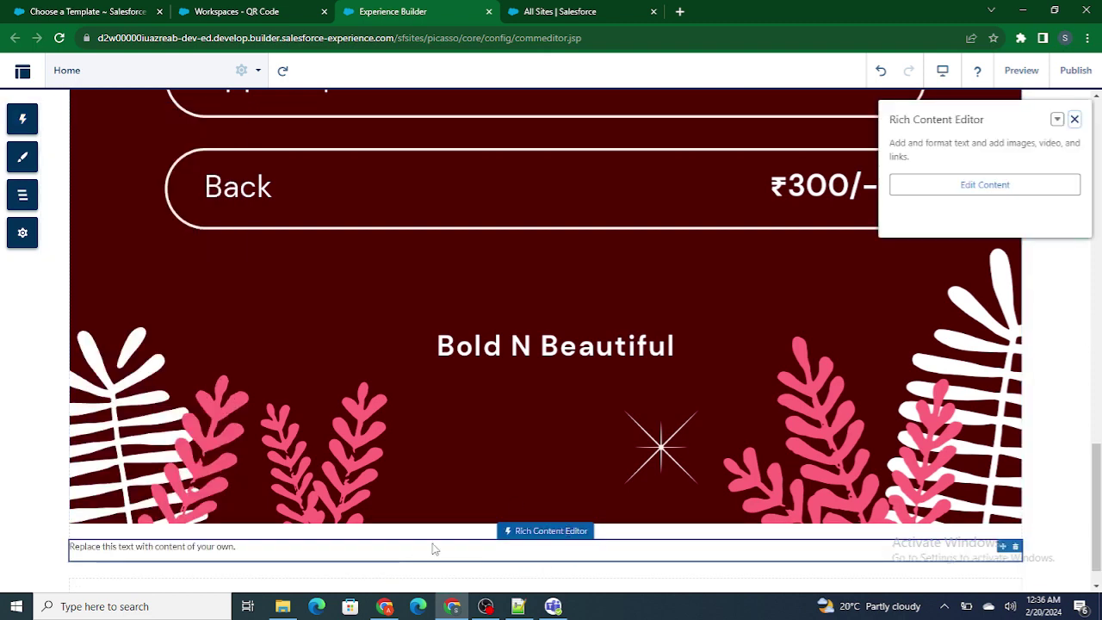
Delete all the placeholder text in the new Rich Content Editor block.
{"action": "double_click", "coordinate": [432, 548]}
{"action": "key", "text": "ctrl+a"}
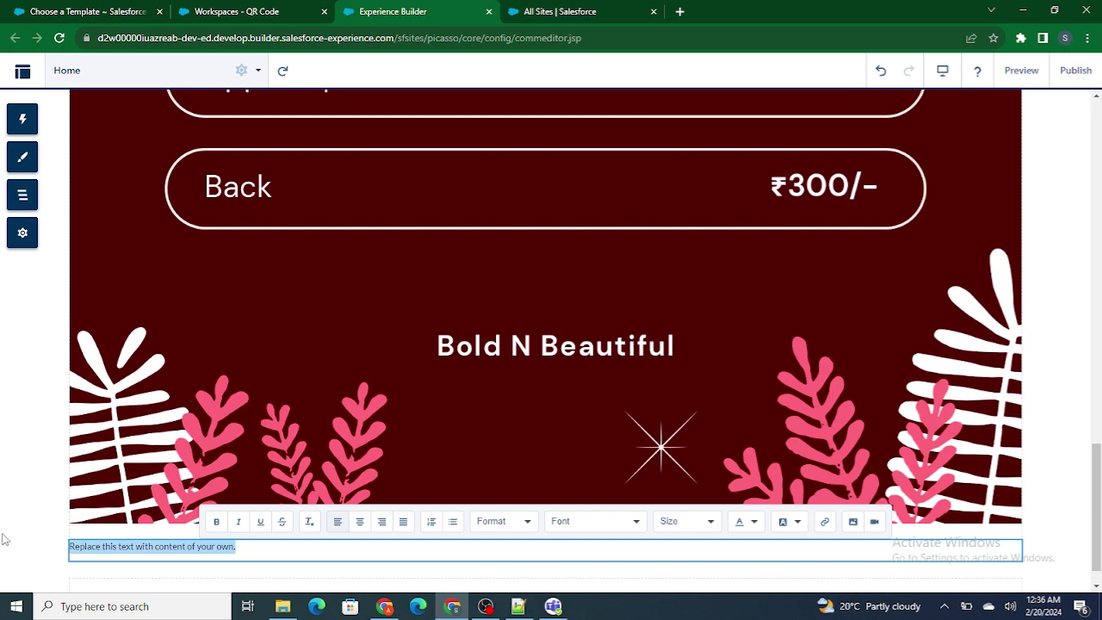
{"action": "key", "text": "BackSpace"}
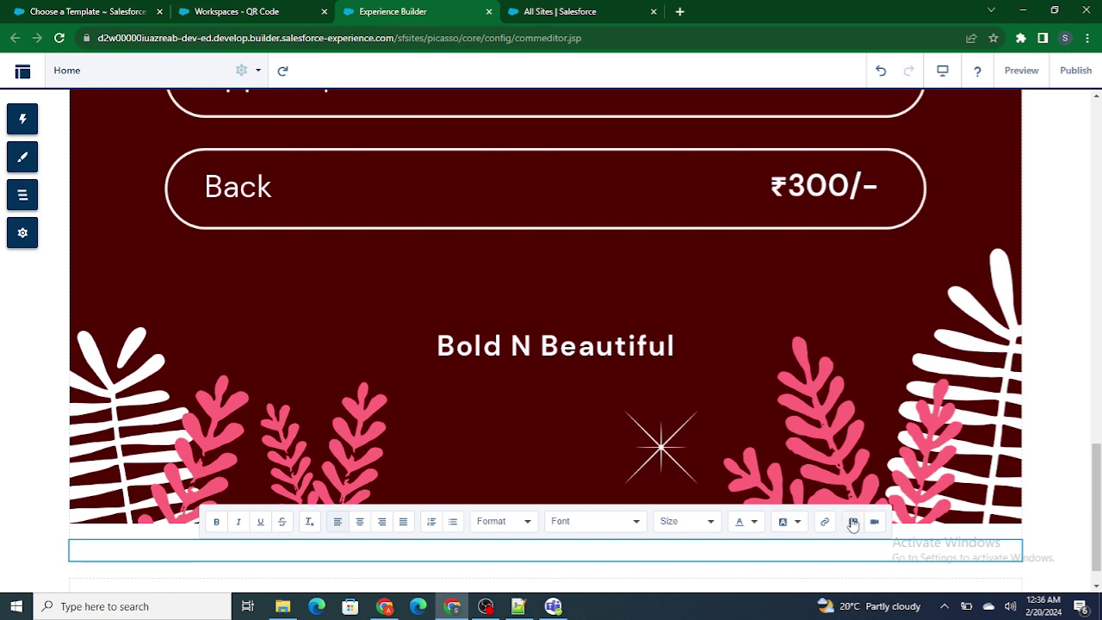
Upload Bleaching_page-0001 as an image into the second content block.
{"action": "left_click", "coordinate": [853, 522]}
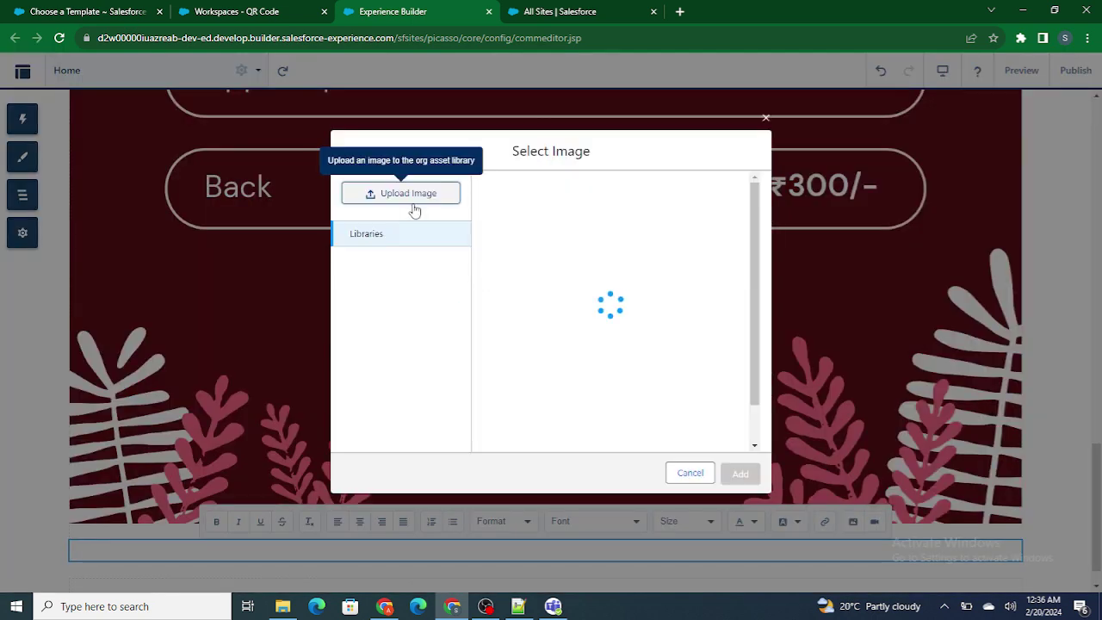
{"action": "left_click", "coordinate": [409, 196]}
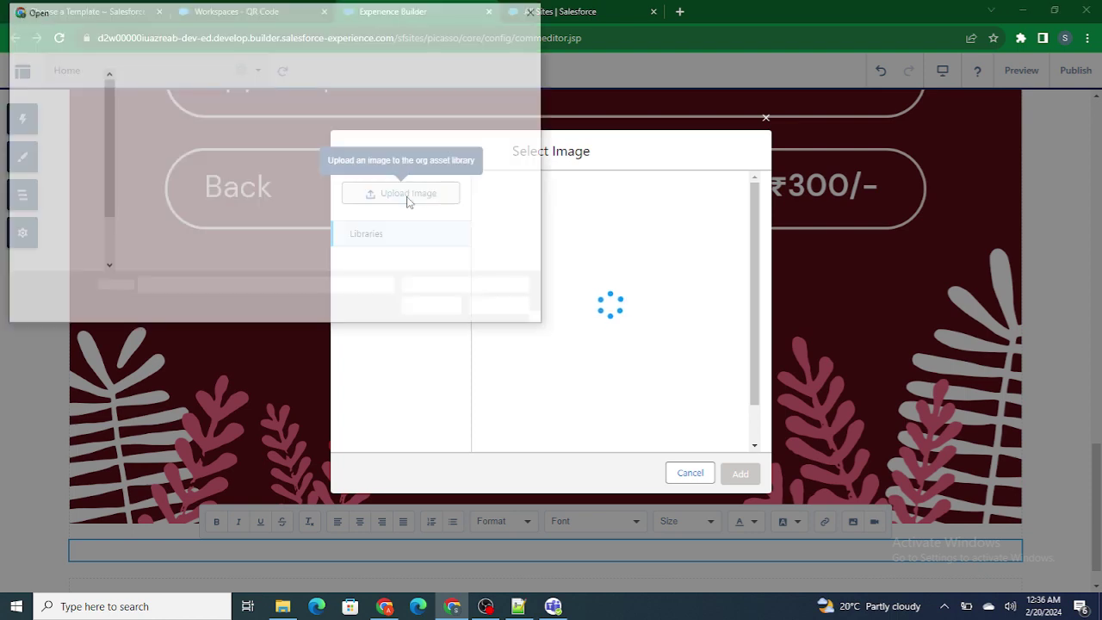
{"action": "left_click", "coordinate": [503, 301]}
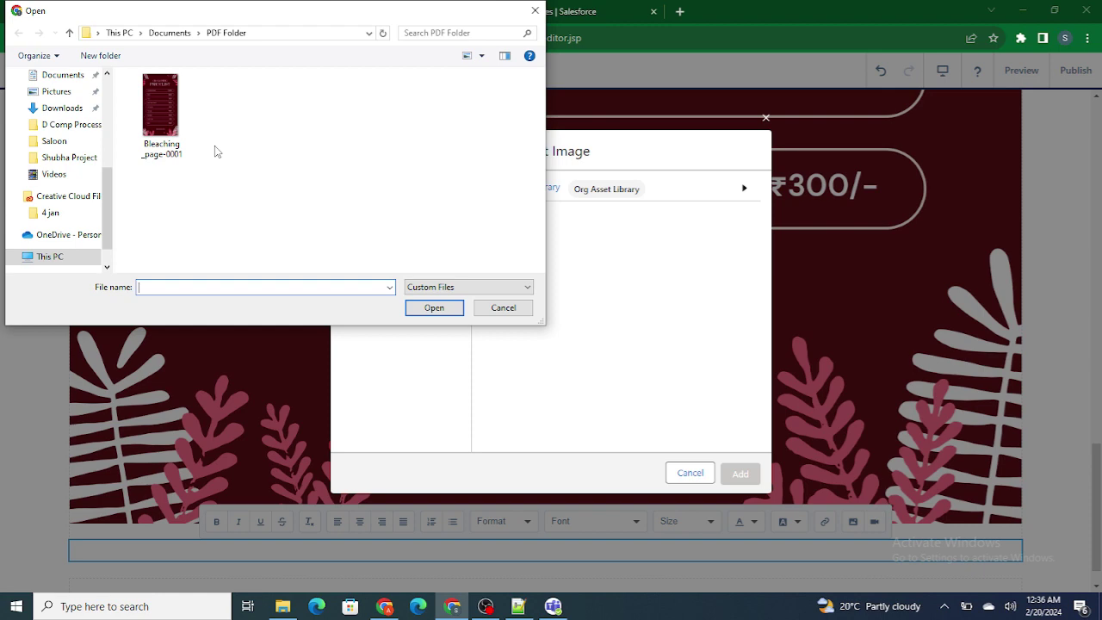
{"action": "left_click", "coordinate": [158, 137]}
{"action": "left_click", "coordinate": [434, 308]}
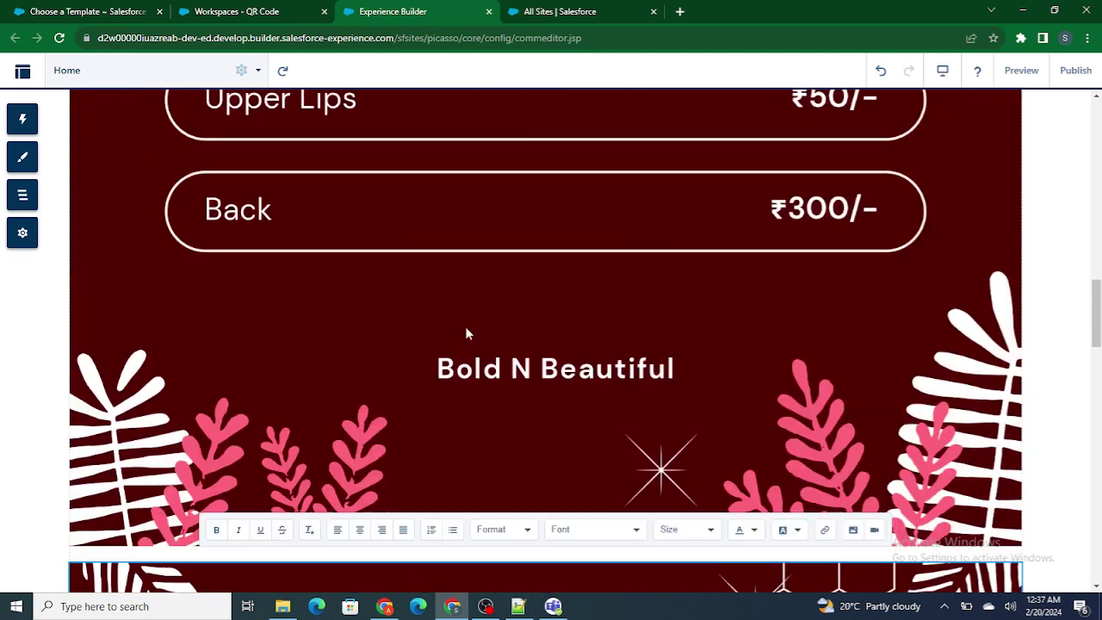
{"action": "scroll", "coordinate": [466, 333], "scroll_direction": "up", "scroll_amount": 3}
{"action": "scroll", "coordinate": [466, 333], "scroll_direction": "up", "scroll_amount": 5}
{"action": "scroll", "coordinate": [466, 333], "scroll_direction": "up", "scroll_amount": 5}
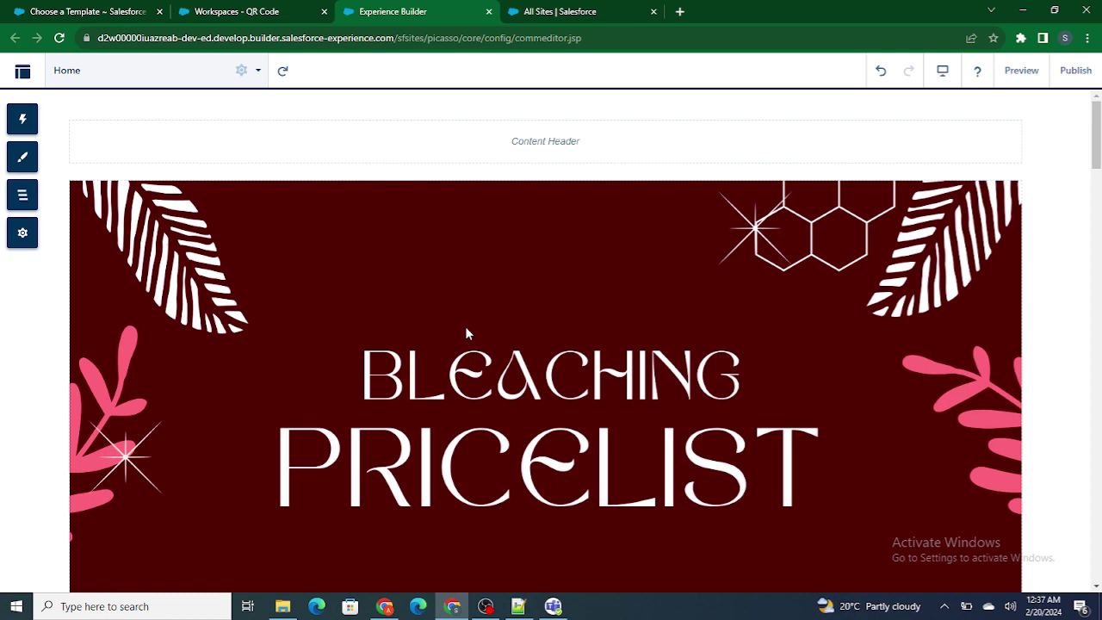
Start a new standard page using the three-column 1:2:1 layout.
{"action": "left_click", "coordinate": [242, 71]}
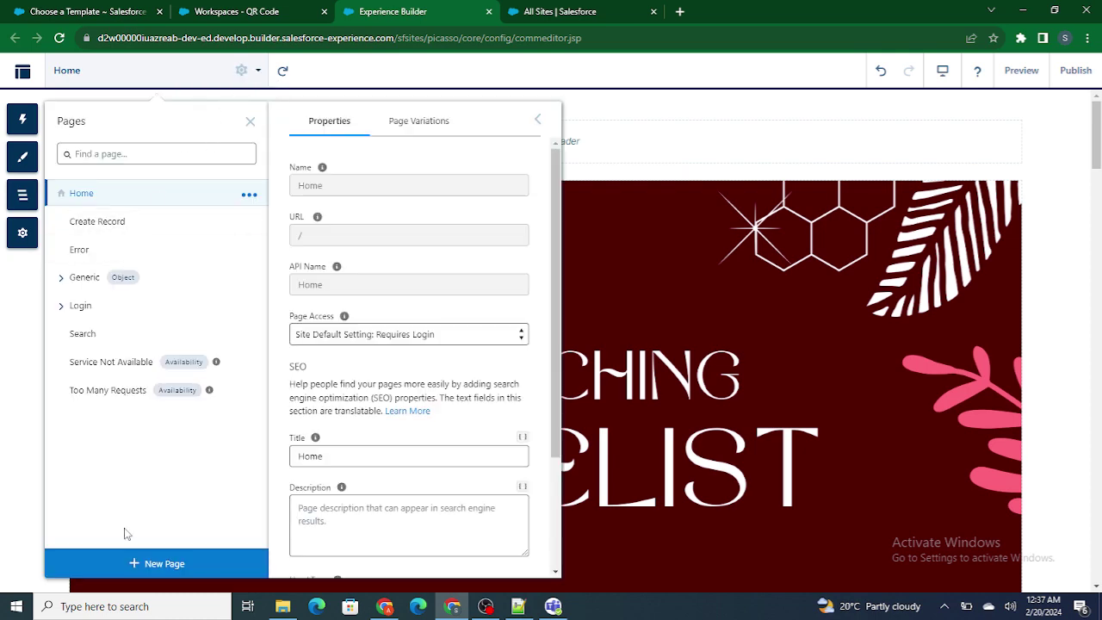
{"action": "left_click", "coordinate": [151, 563]}
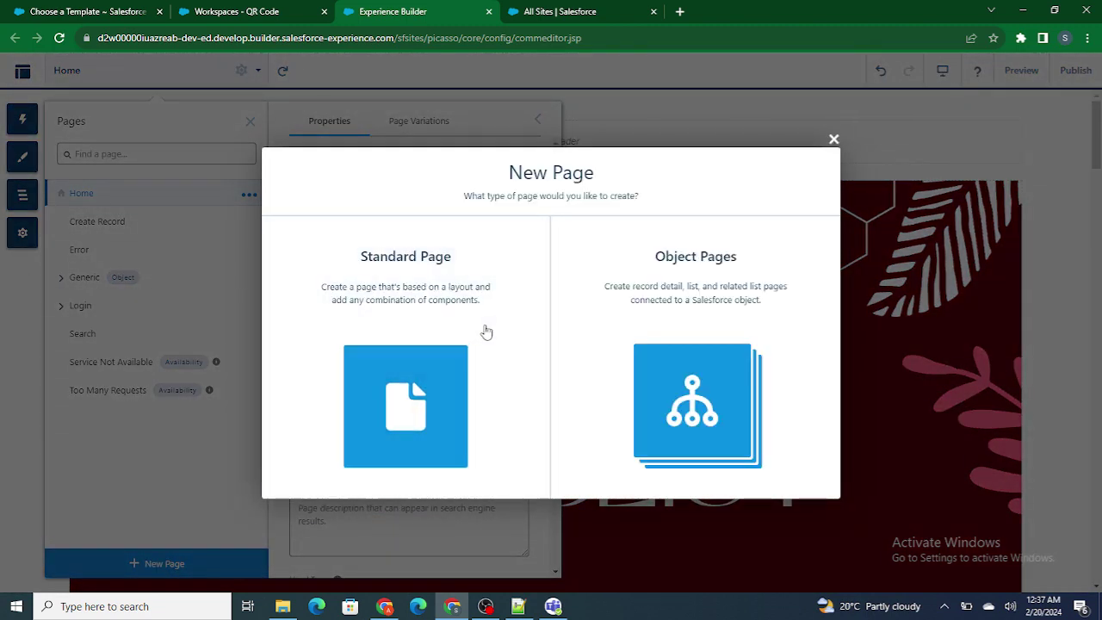
{"action": "left_click", "coordinate": [485, 330]}
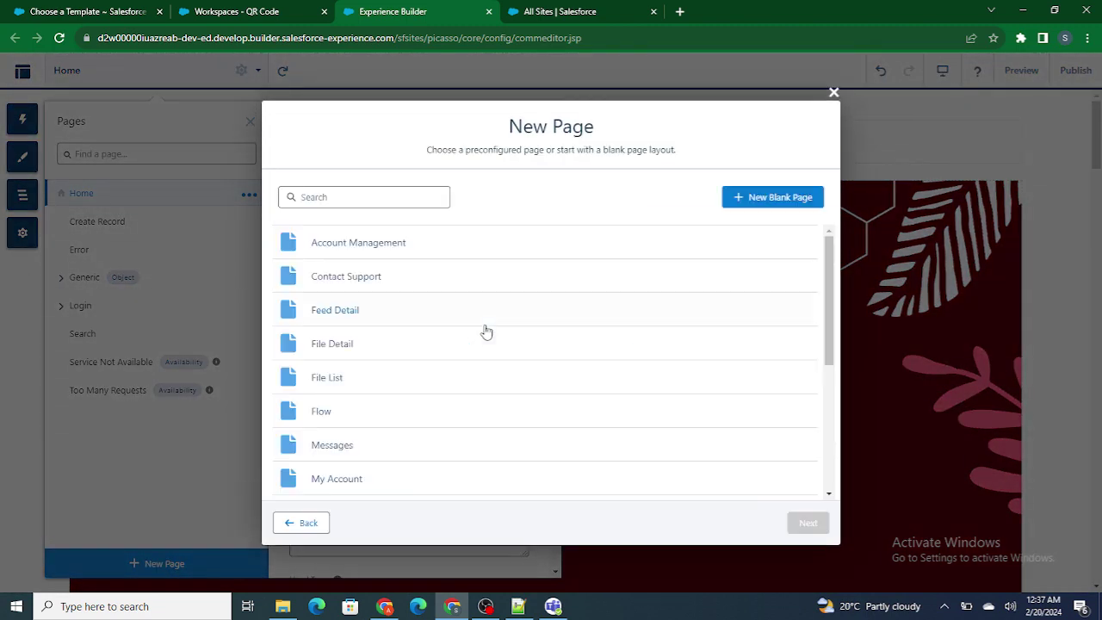
{"action": "left_click", "coordinate": [771, 203]}
{"action": "scroll", "coordinate": [360, 413], "scroll_direction": "down", "scroll_amount": 3}
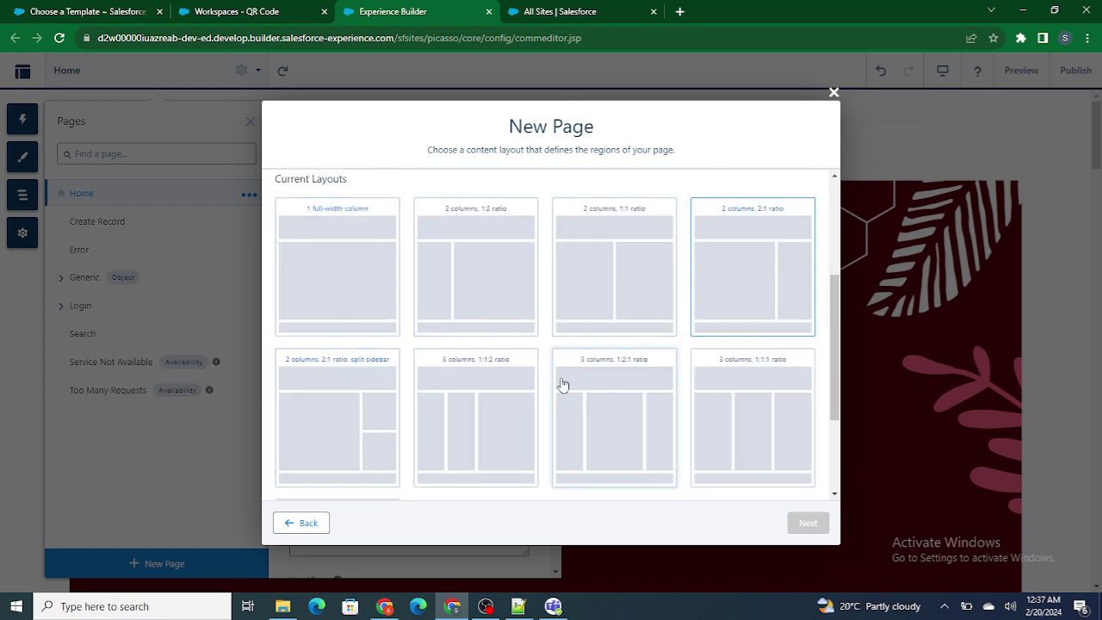
{"action": "scroll", "coordinate": [559, 383], "scroll_direction": "down", "scroll_amount": 3}
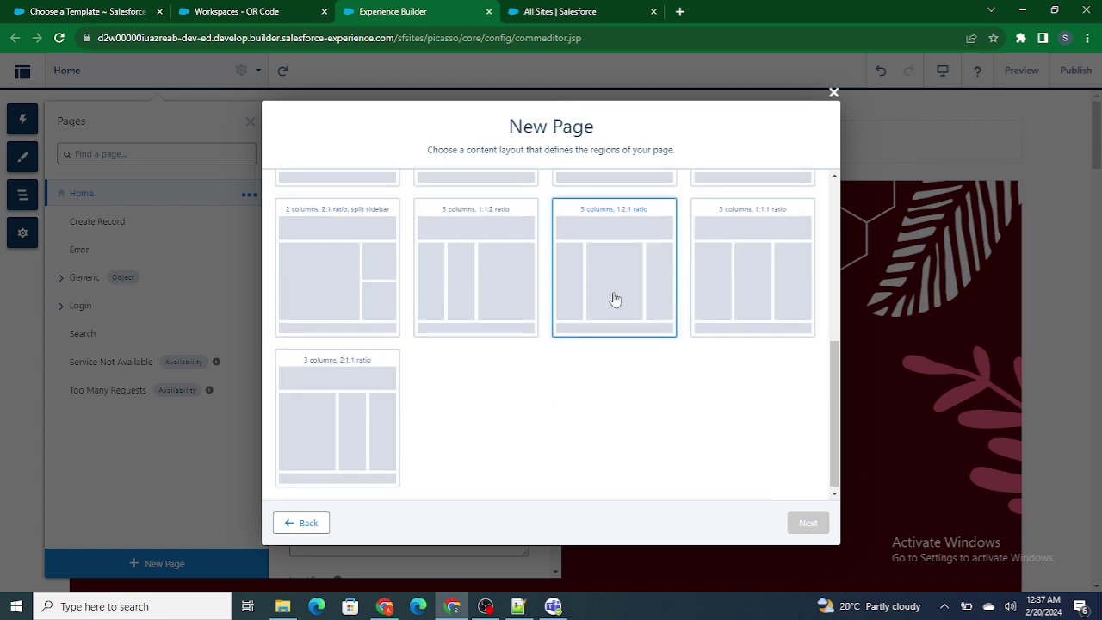
{"action": "left_click", "coordinate": [565, 310]}
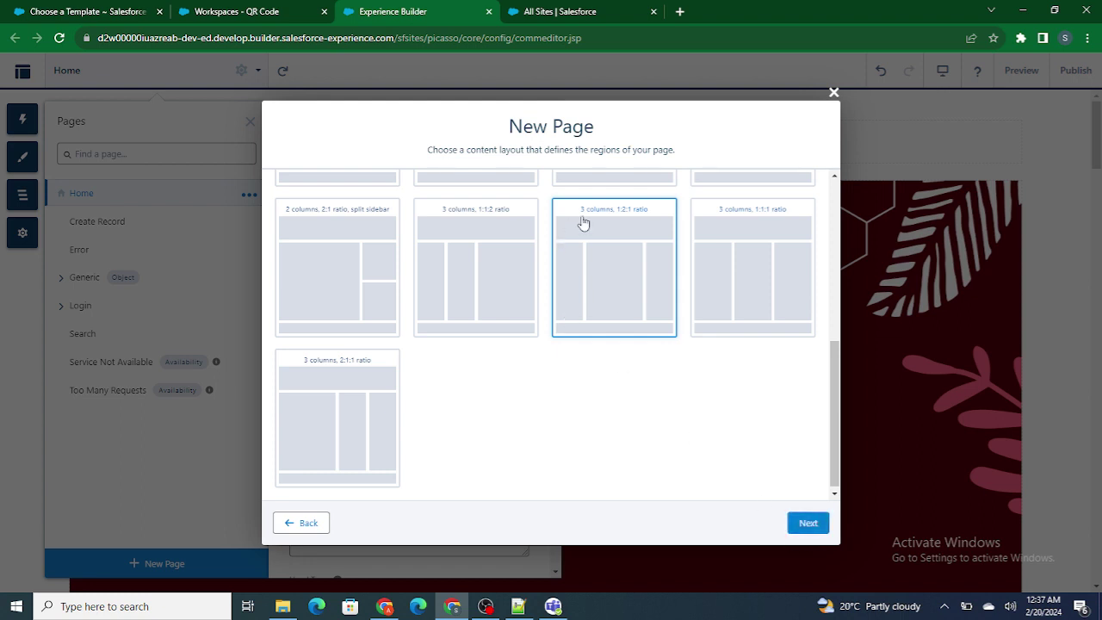
Name the page NextPage with URL nextpage and create it.
{"action": "left_click", "coordinate": [809, 522]}
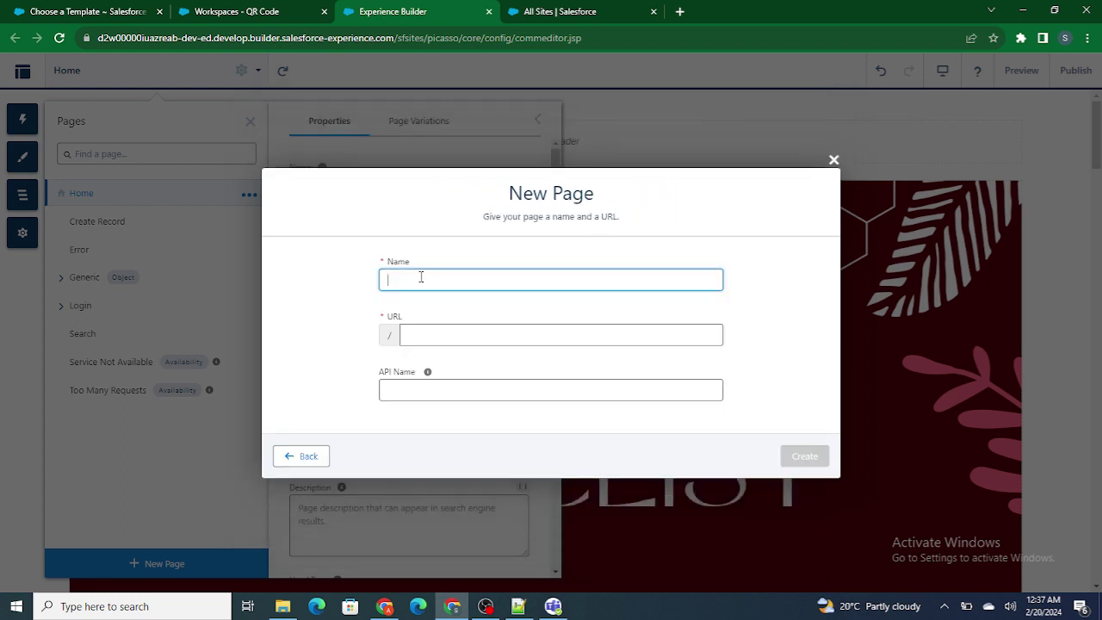
{"action": "type", "text": "Next"}
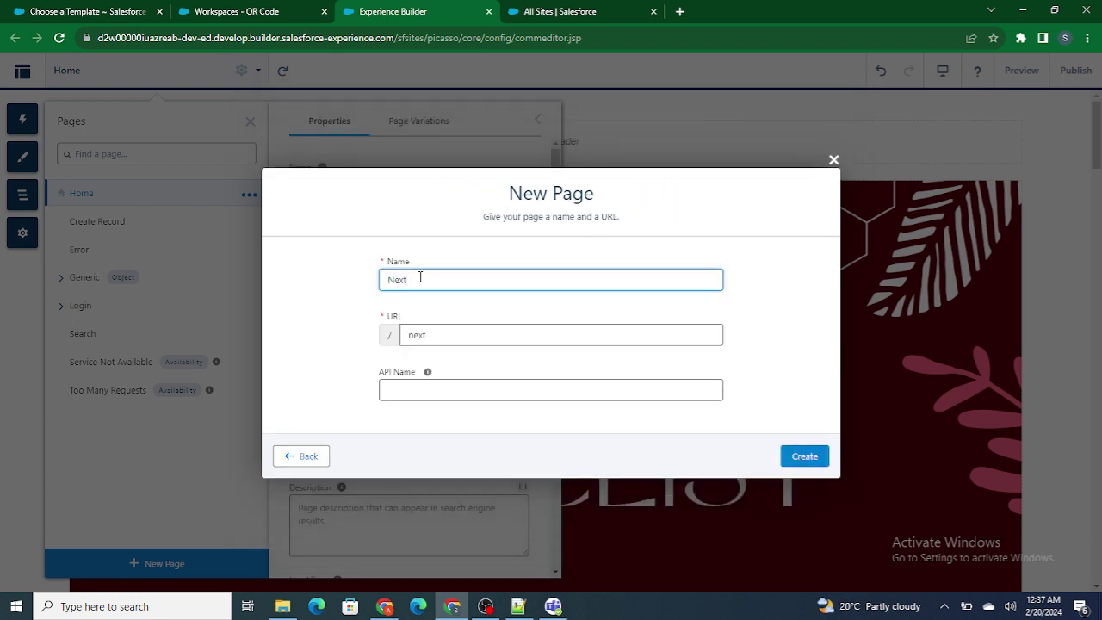
{"action": "type", "text": "Page"}
{"action": "left_click", "coordinate": [456, 261]}
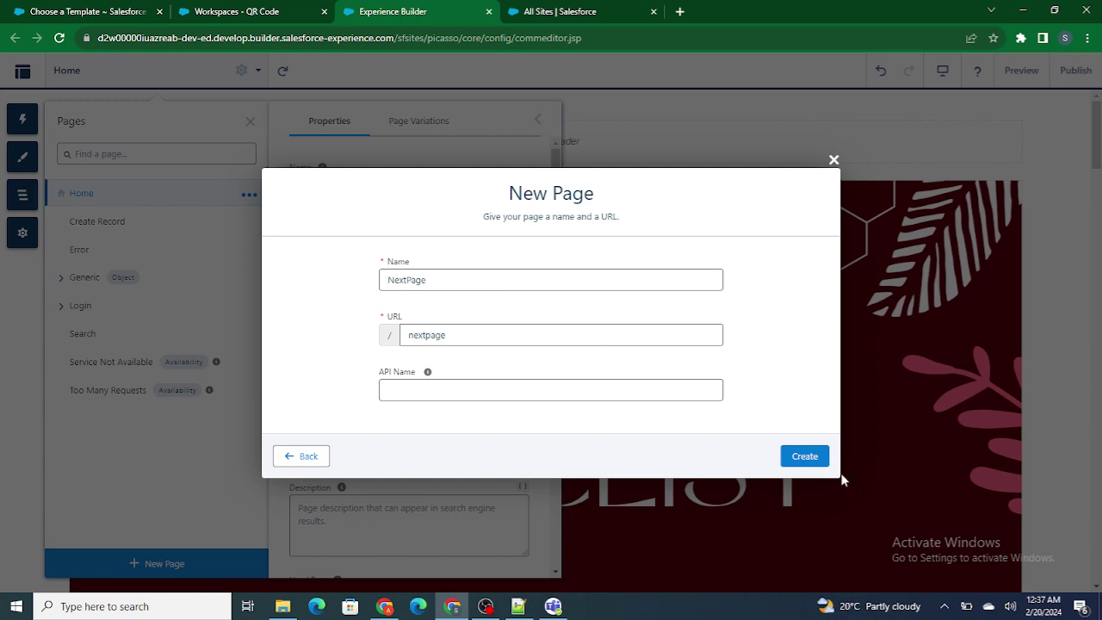
{"action": "left_click", "coordinate": [809, 458]}
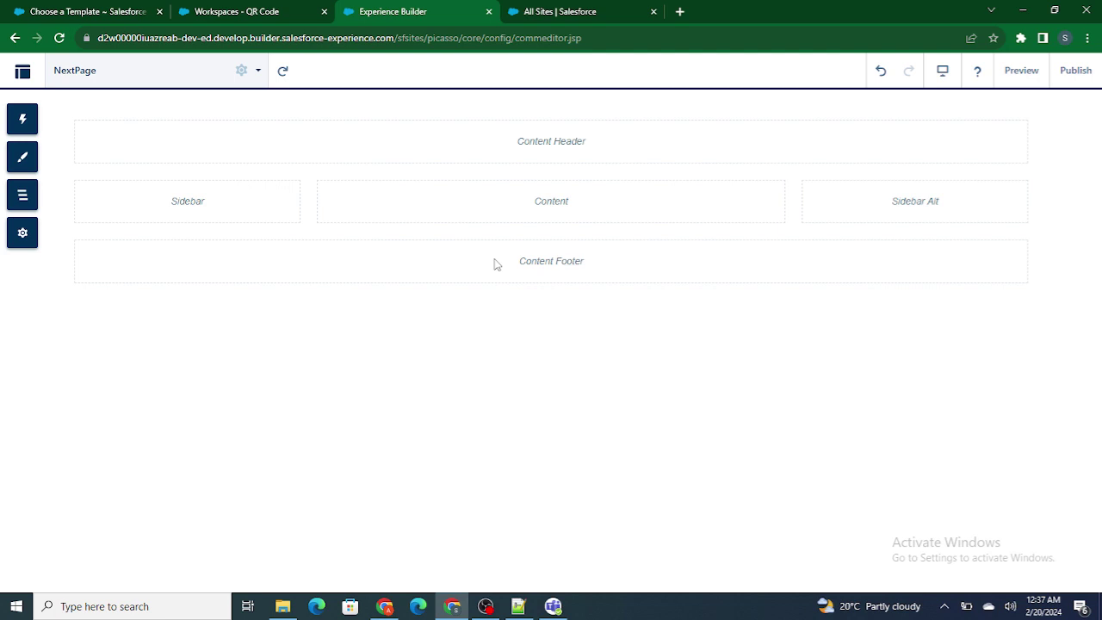
Place a Rich Content Editor, found by searching 'Rich', in NextPage's Content region.
{"action": "left_click", "coordinate": [22, 118]}
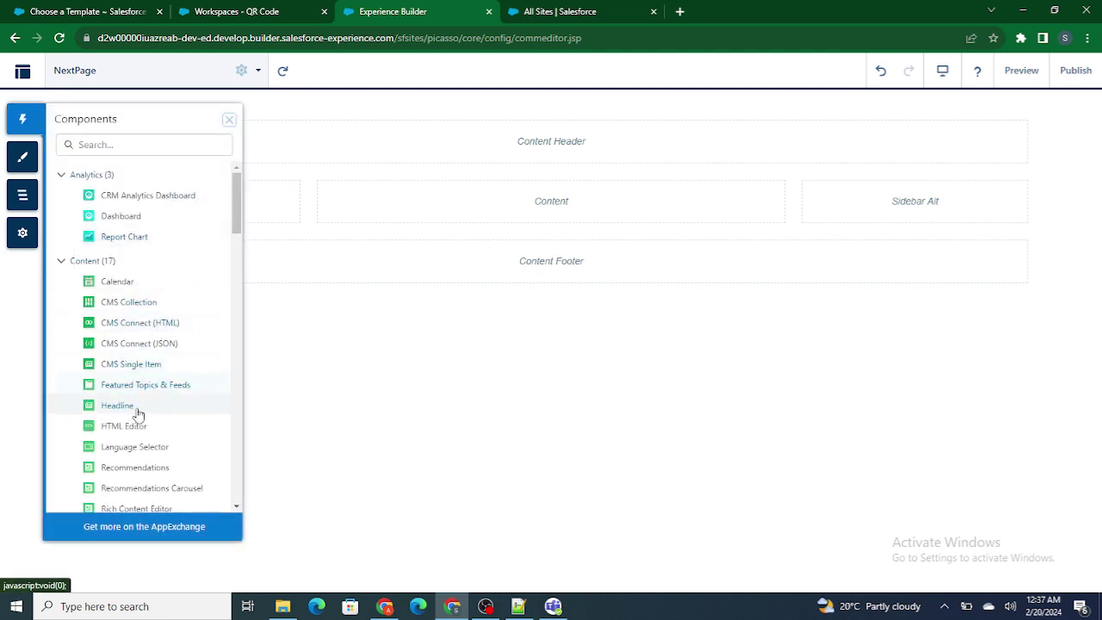
{"action": "left_click", "coordinate": [121, 145]}
{"action": "type", "text": "R"}
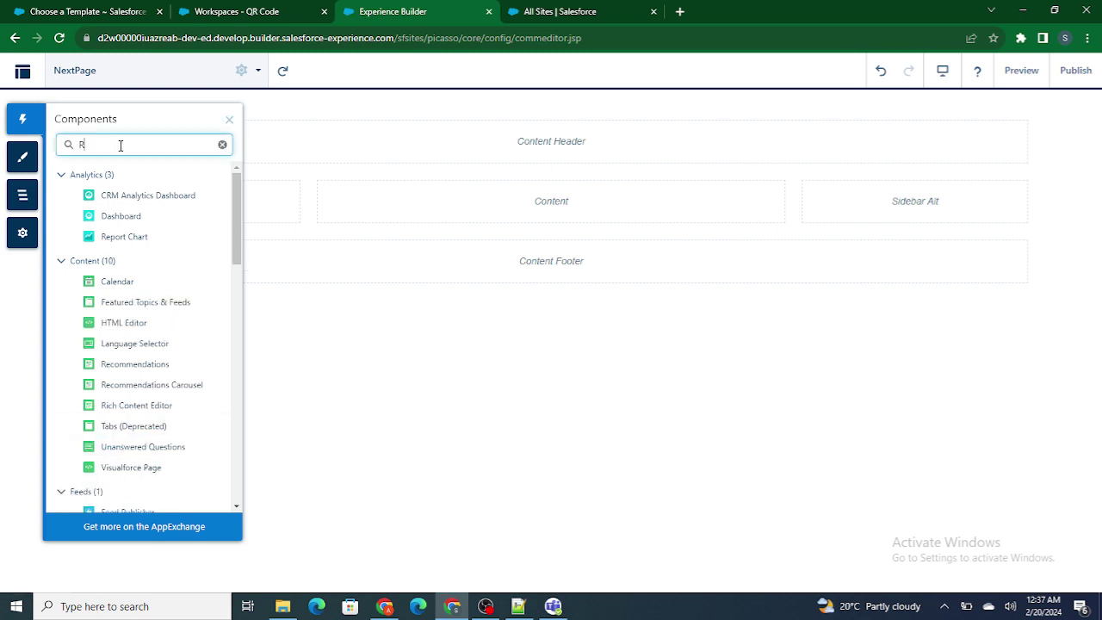
{"action": "type", "text": "ich"}
{"action": "left_click_drag", "start_coordinate": [139, 220], "coordinate": [448, 208]}
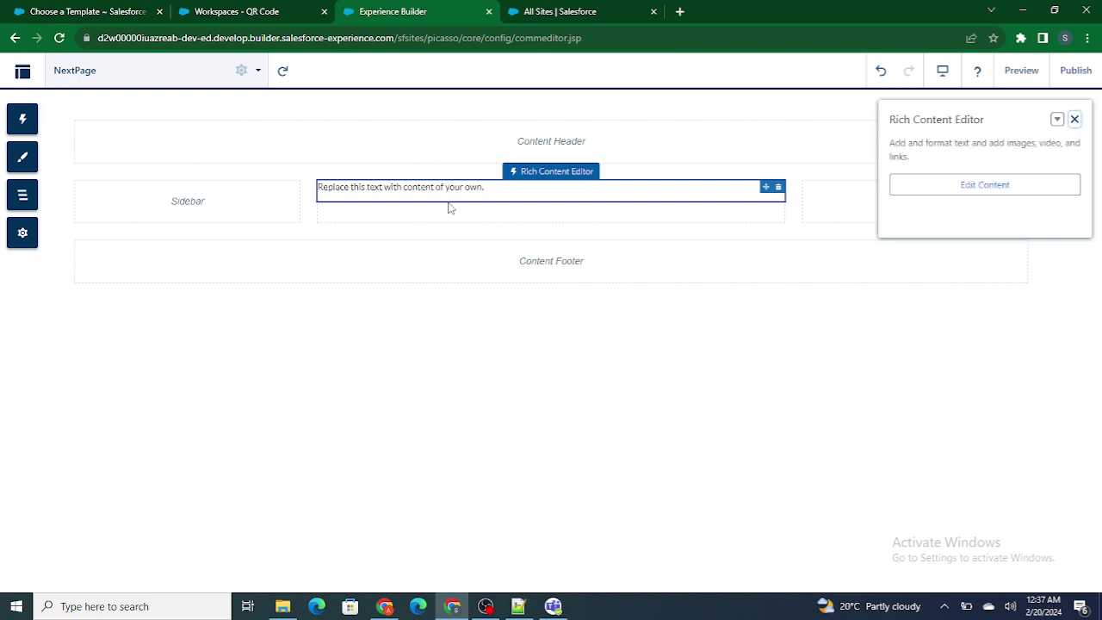
Upload the Bleaching_page-0001 image into the new rich content block.
{"action": "double_click", "coordinate": [654, 190]}
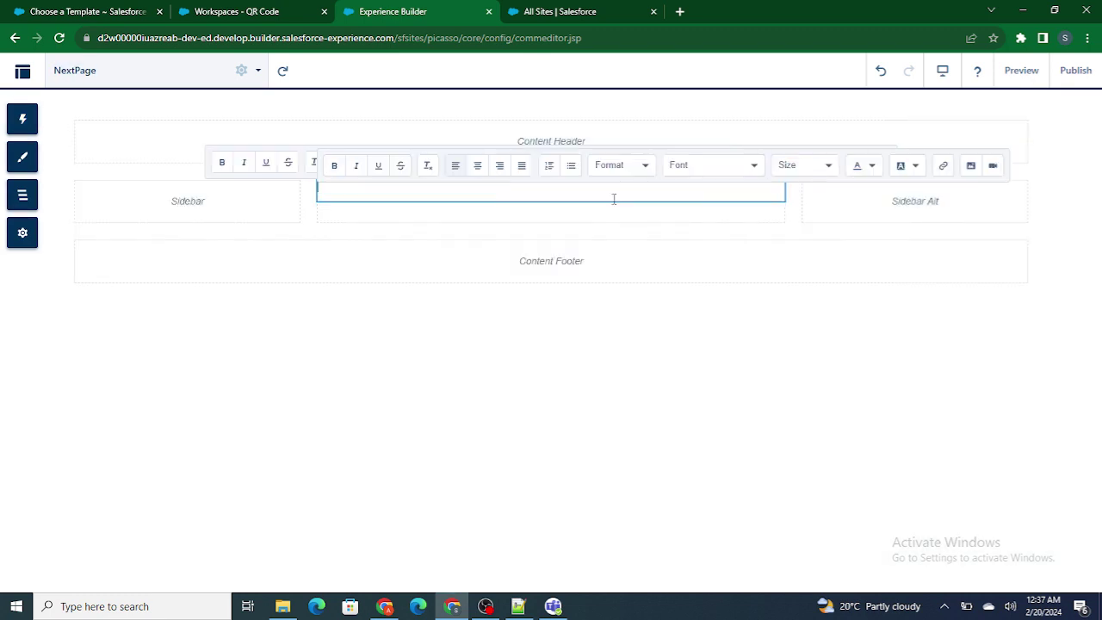
{"action": "left_click", "coordinate": [970, 166]}
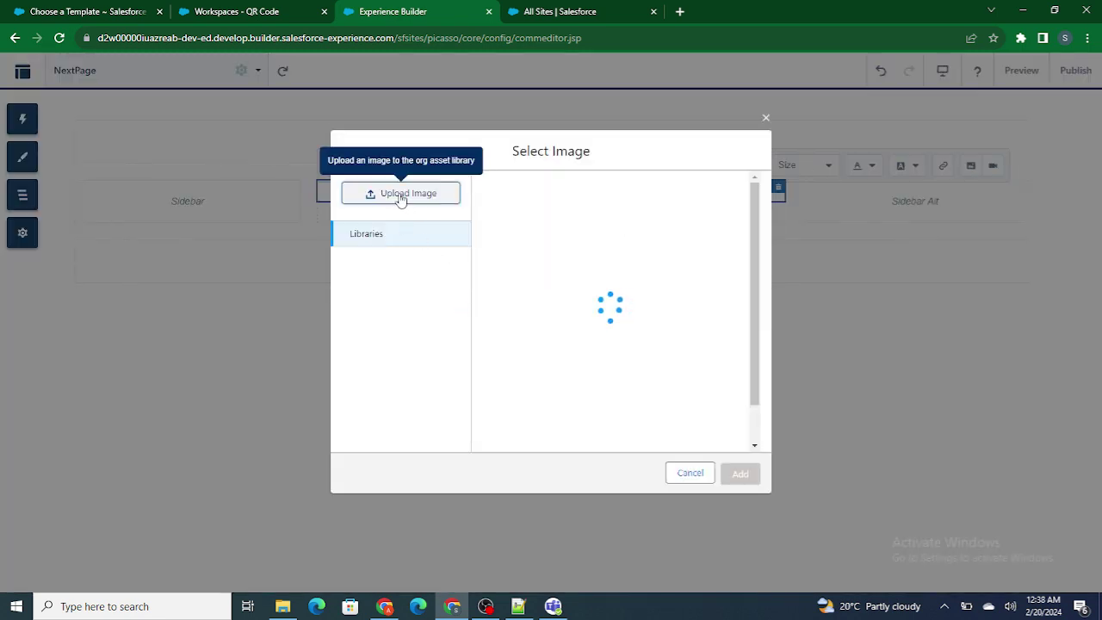
{"action": "left_click", "coordinate": [398, 193]}
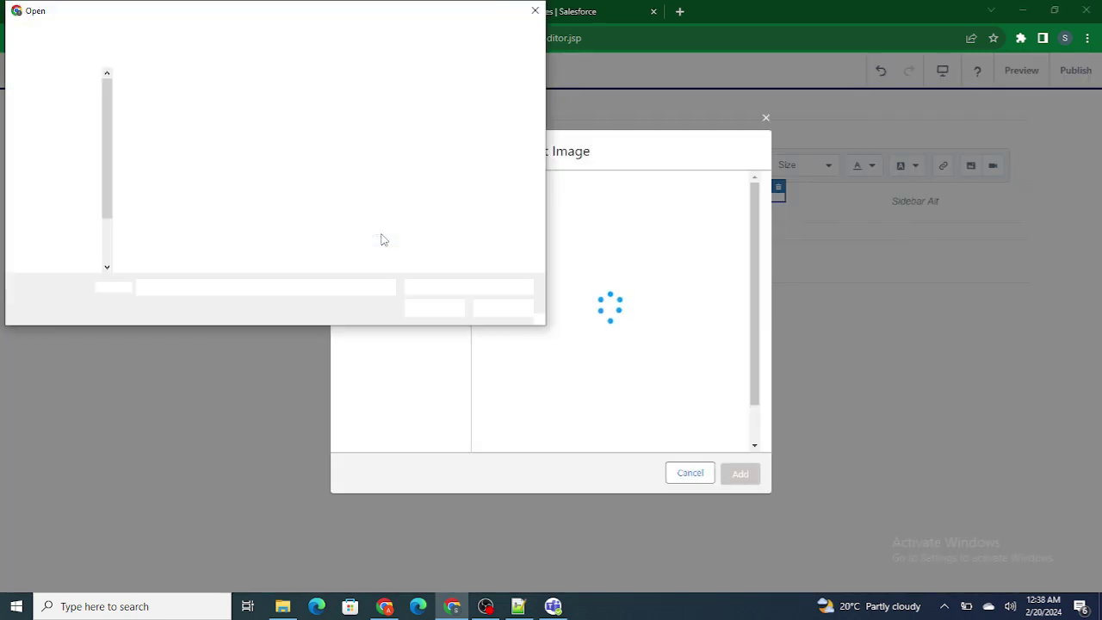
{"action": "left_click", "coordinate": [147, 118]}
{"action": "left_click", "coordinate": [416, 304]}
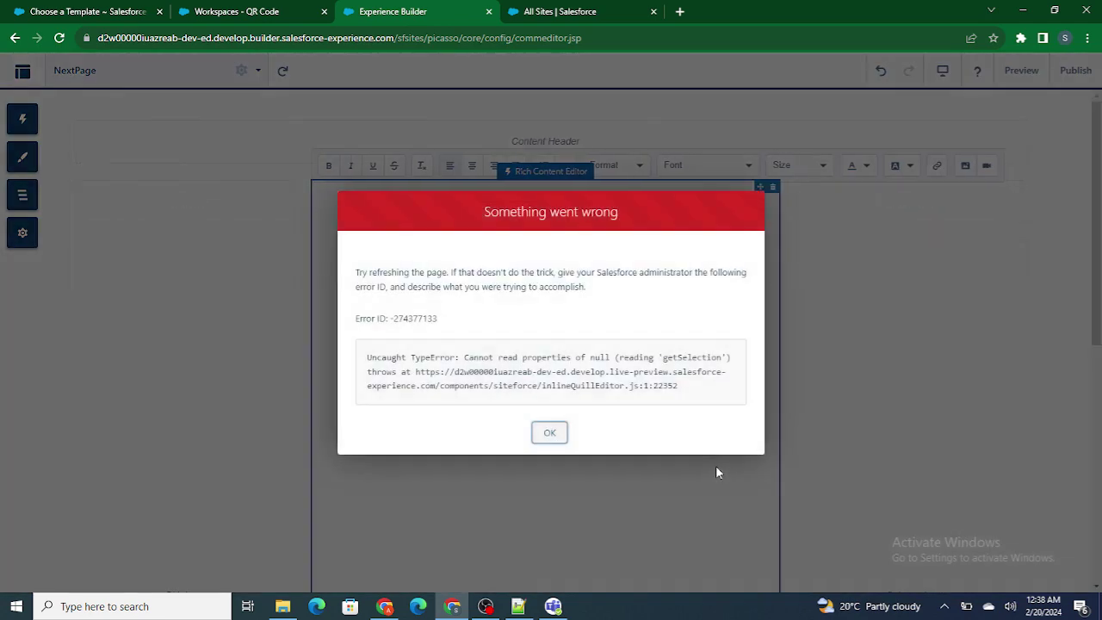
Dismiss the upload error and publish the site, acknowledging the notice.
{"action": "left_click", "coordinate": [550, 432]}
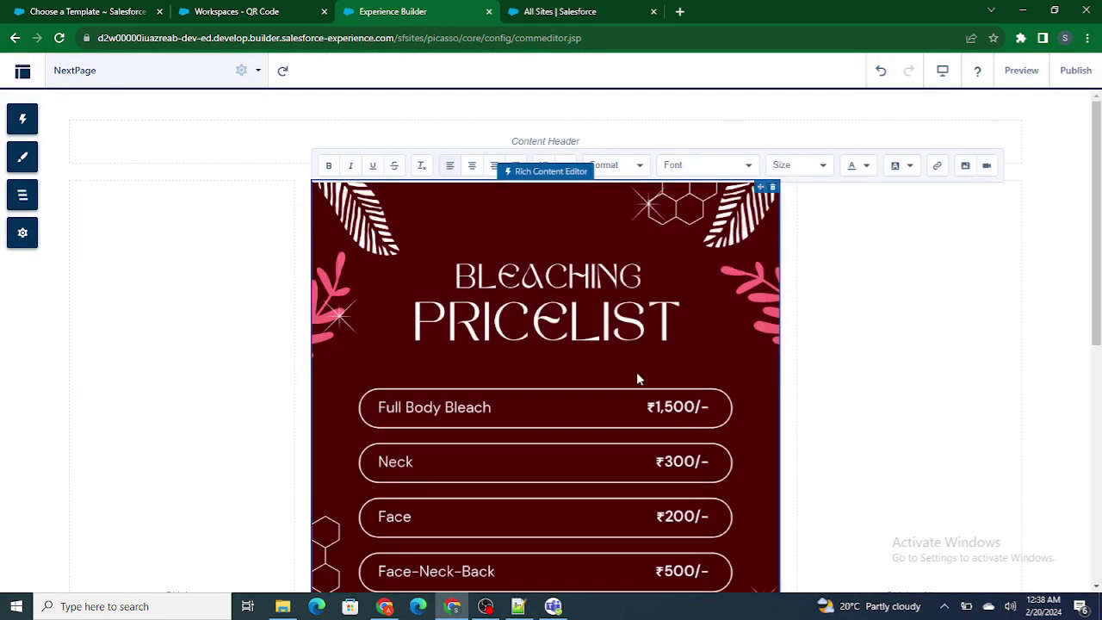
{"action": "left_click", "coordinate": [1075, 70]}
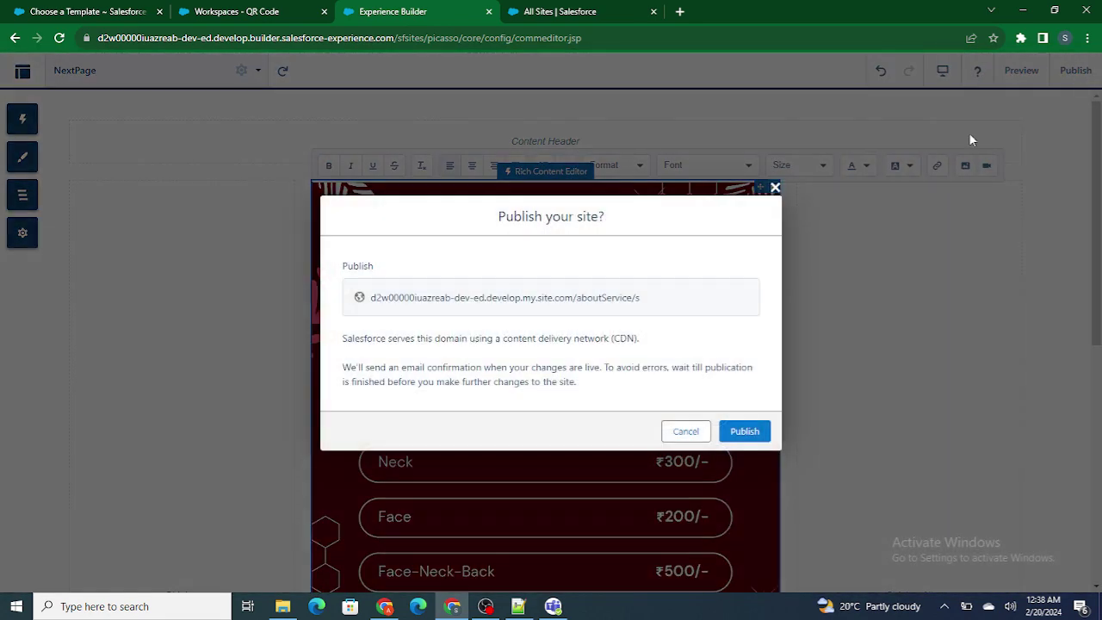
{"action": "left_click", "coordinate": [743, 431]}
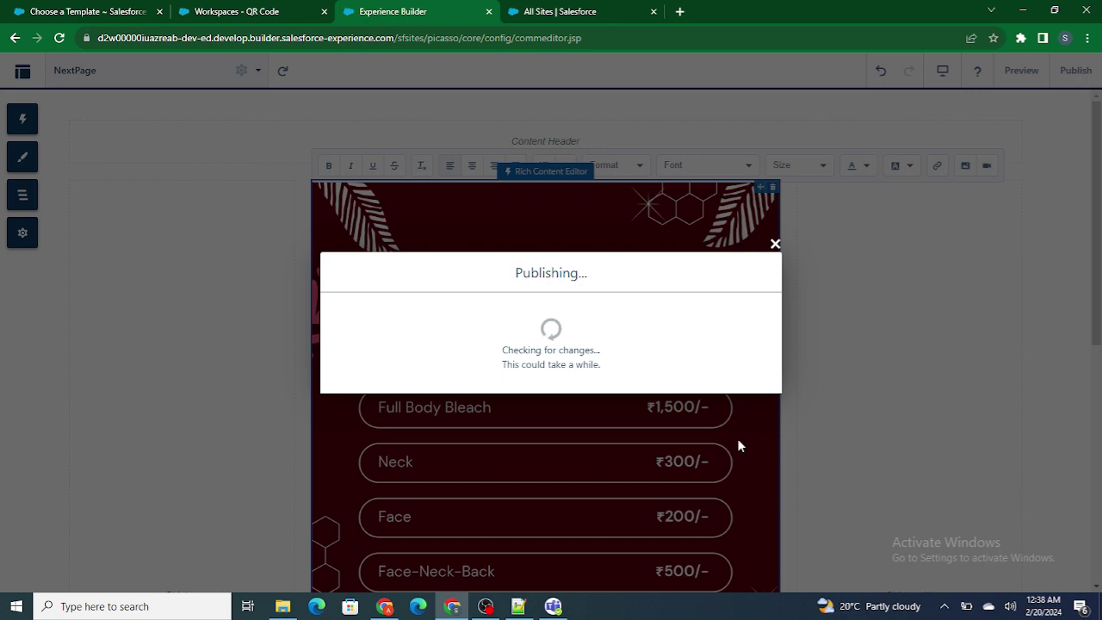
{"action": "left_click", "coordinate": [749, 379]}
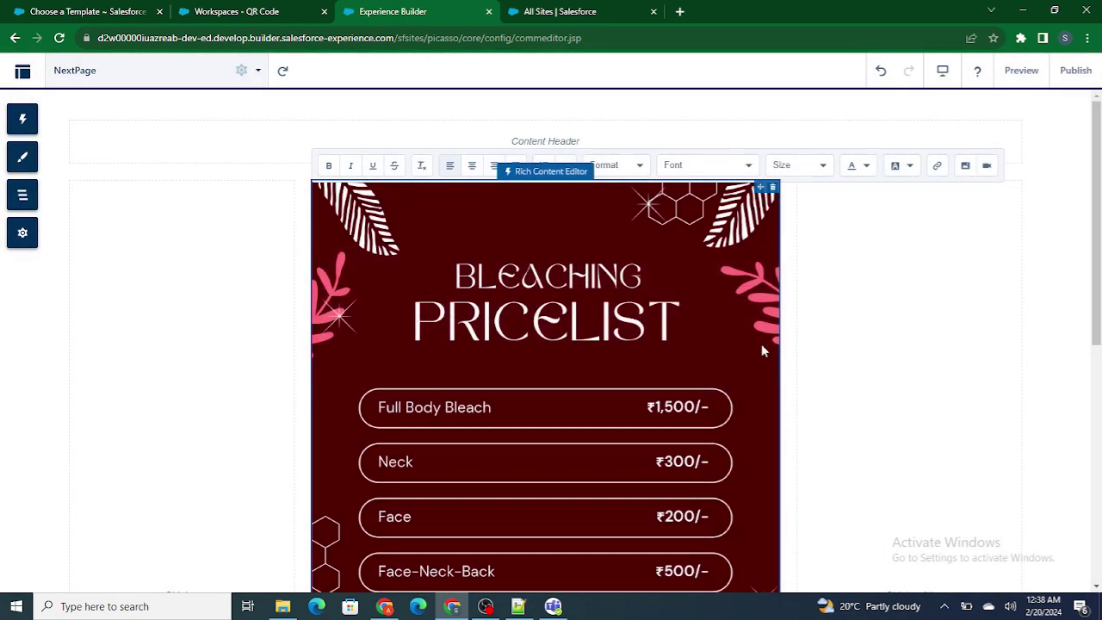
Preview NextPage, then switch between browser tabs back to All Sites.
{"action": "left_click", "coordinate": [1021, 70]}
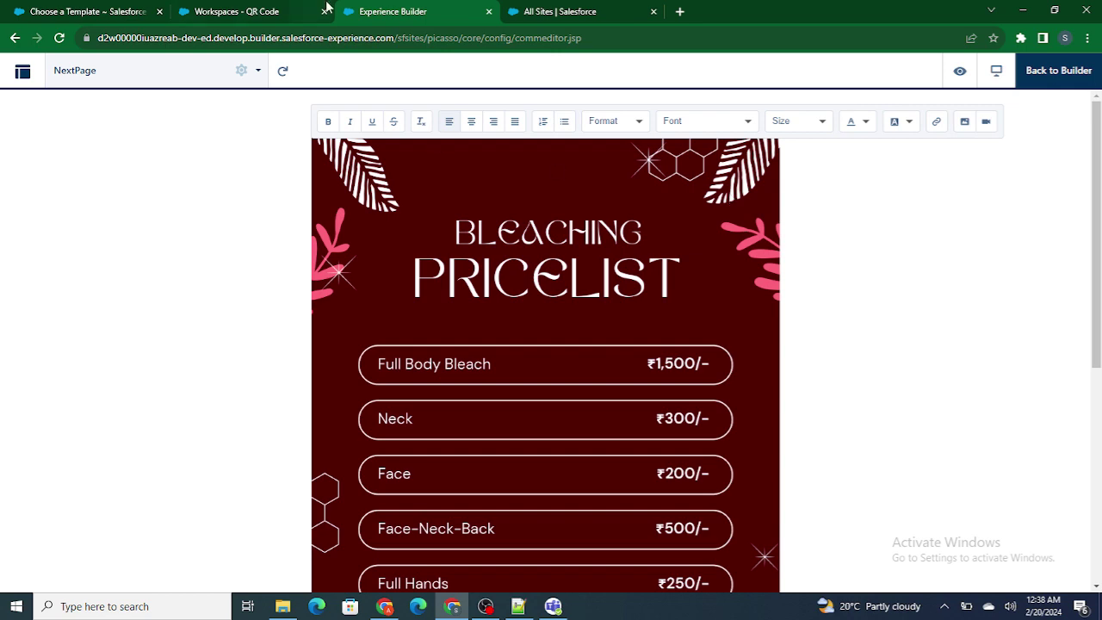
{"action": "left_click", "coordinate": [246, 11]}
{"action": "left_click", "coordinate": [378, 11]}
{"action": "left_click", "coordinate": [55, 10]}
{"action": "left_click", "coordinate": [384, 11]}
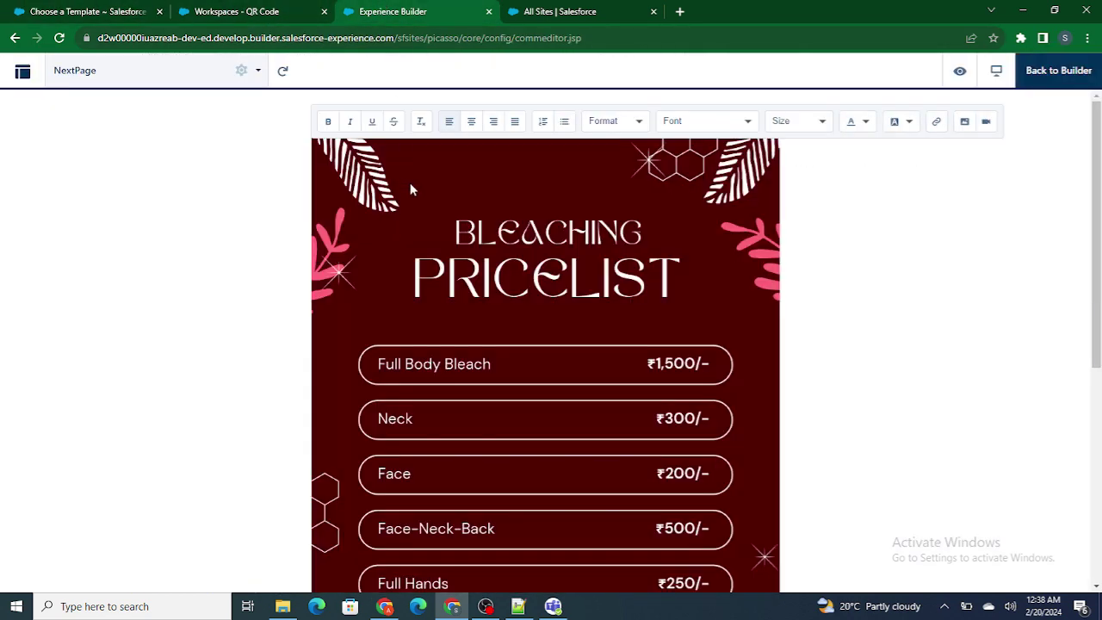
Open the QR Code site's live aboutService URL and scroll through the Bleaching pricelist.
{"action": "left_click", "coordinate": [571, 11]}
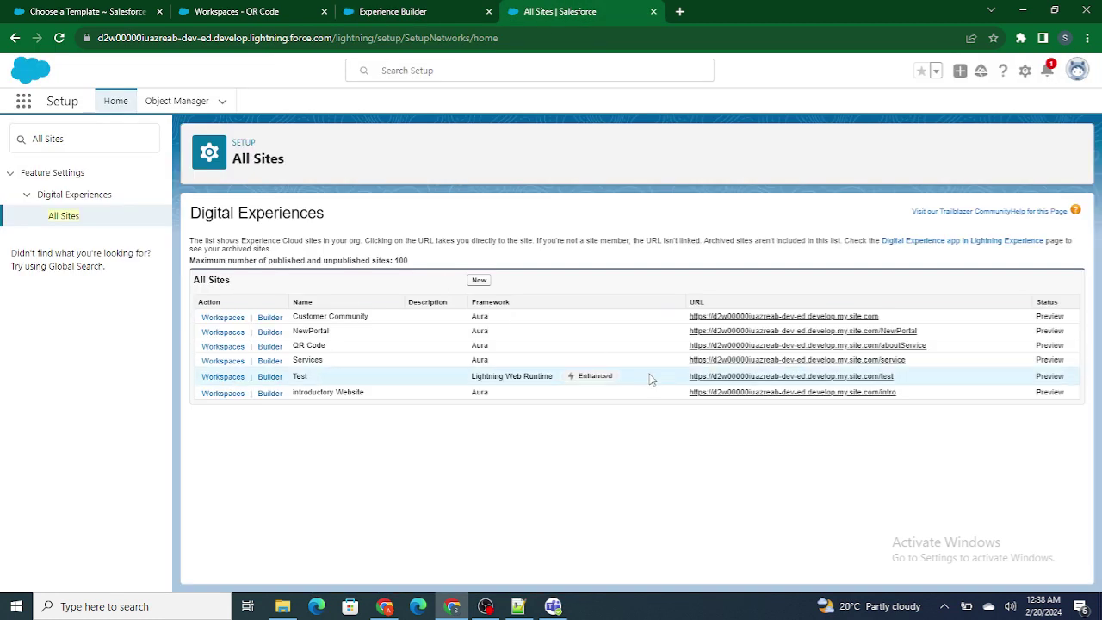
{"action": "left_click", "coordinate": [770, 345]}
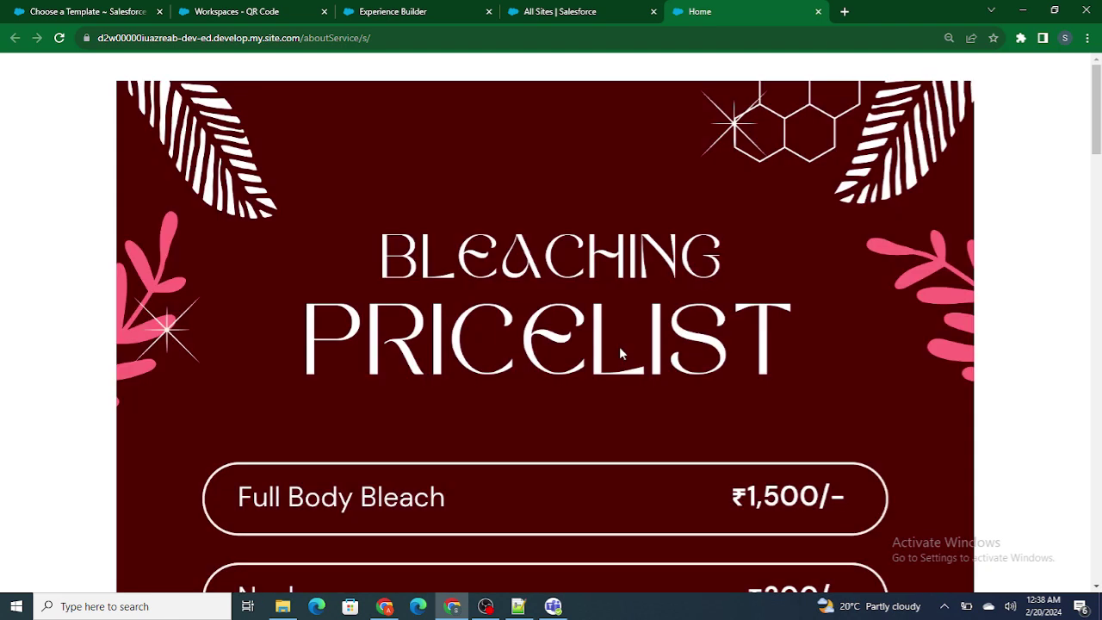
{"action": "scroll", "coordinate": [619, 346], "scroll_direction": "down", "scroll_amount": 5}
{"action": "scroll", "coordinate": [619, 346], "scroll_direction": "down", "scroll_amount": 5}
{"action": "scroll", "coordinate": [619, 346], "scroll_direction": "down", "scroll_amount": 2}
{"action": "scroll", "coordinate": [619, 346], "scroll_direction": "up", "scroll_amount": 10}
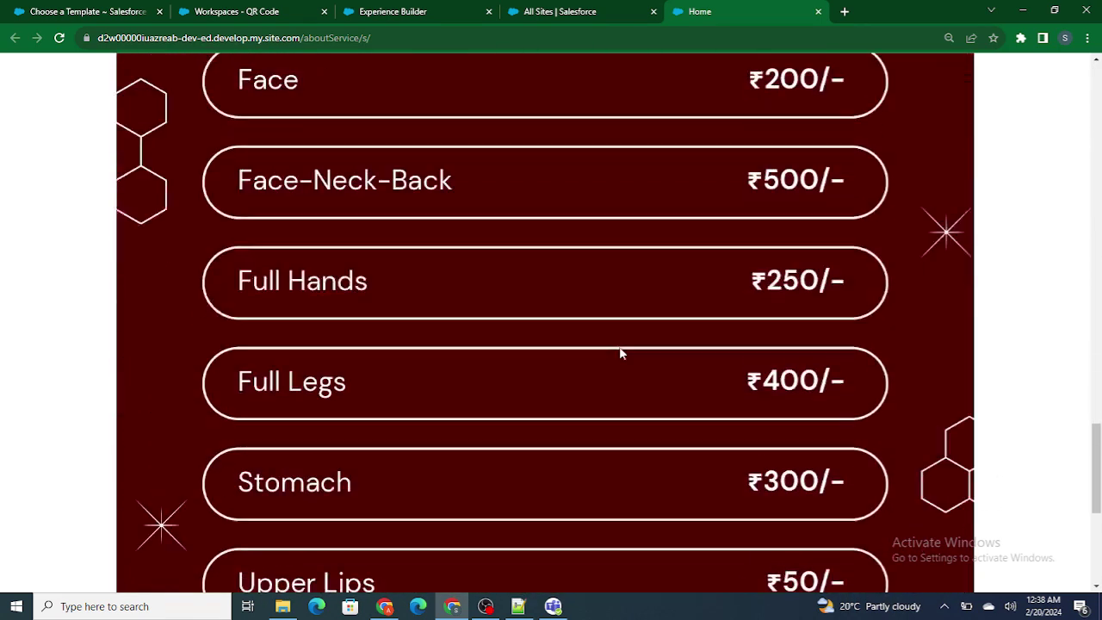
{"action": "scroll", "coordinate": [619, 347], "scroll_direction": "up", "scroll_amount": 3}
{"action": "scroll", "coordinate": [619, 346], "scroll_direction": "down", "scroll_amount": 4}
{"action": "scroll", "coordinate": [619, 346], "scroll_direction": "up", "scroll_amount": 8}
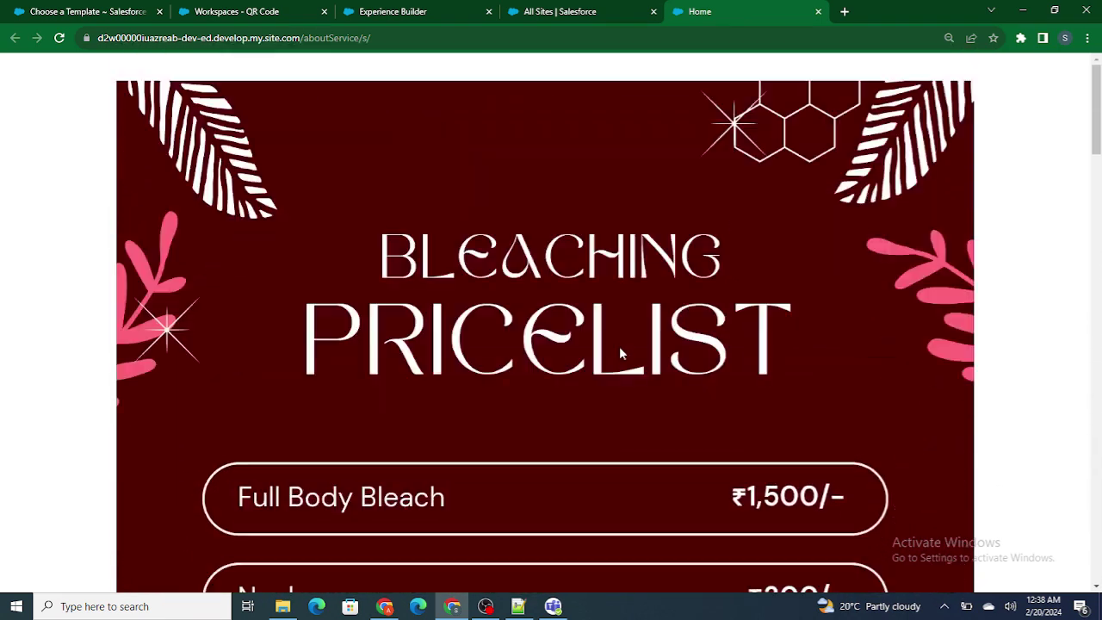
Create a Chrome QR code for the live pricelist image and snip it to the clipboard.
{"action": "right_click", "coordinate": [555, 286]}
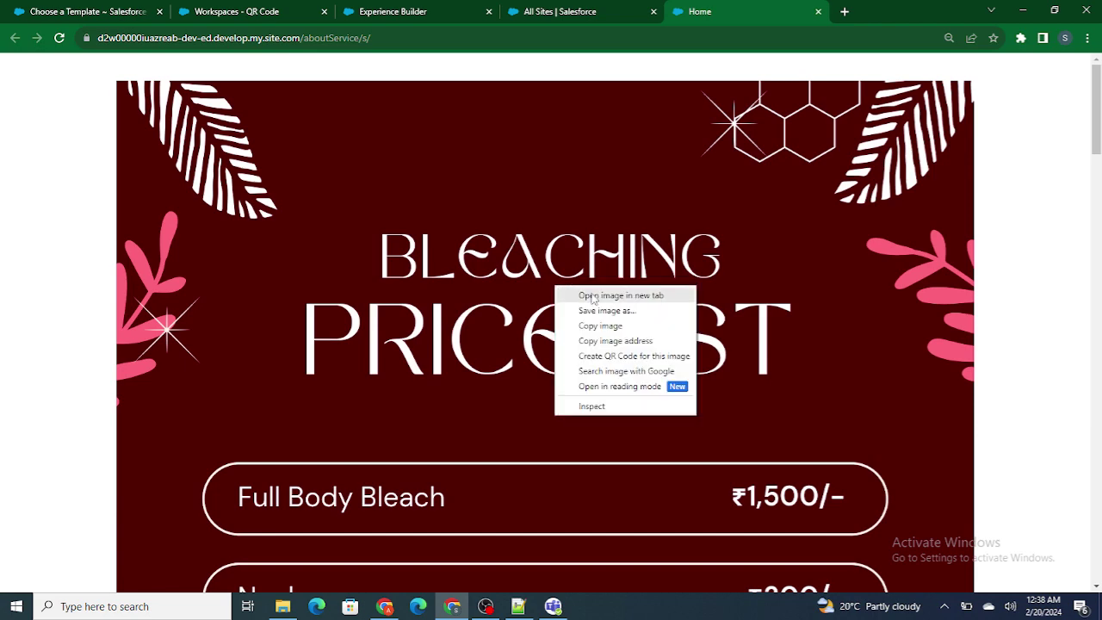
{"action": "left_click", "coordinate": [635, 356]}
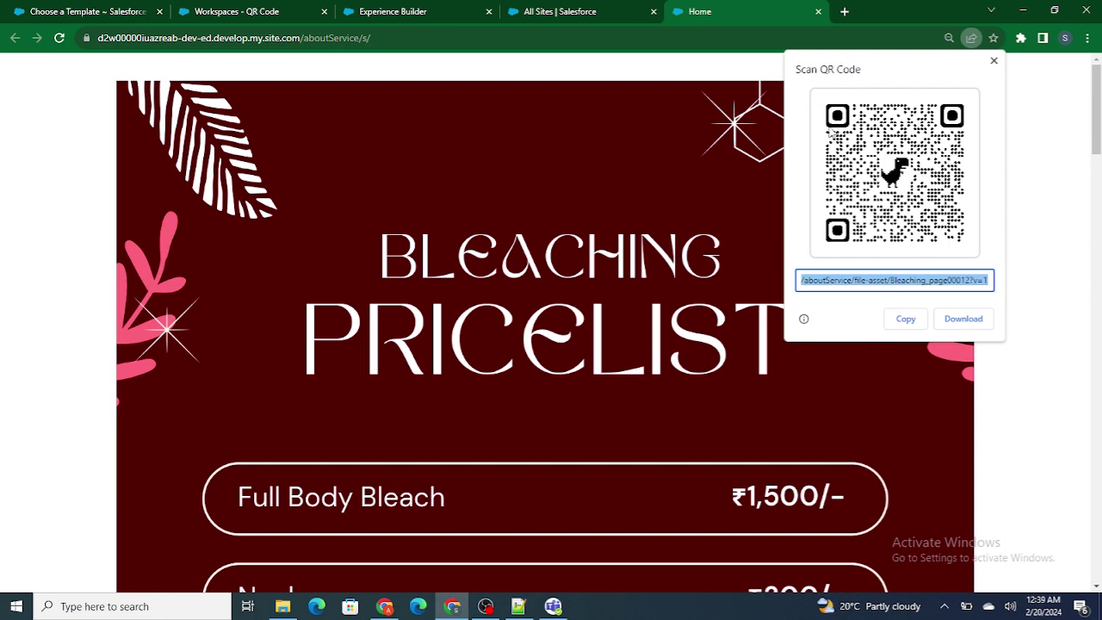
{"action": "key", "text": "super+shift+s"}
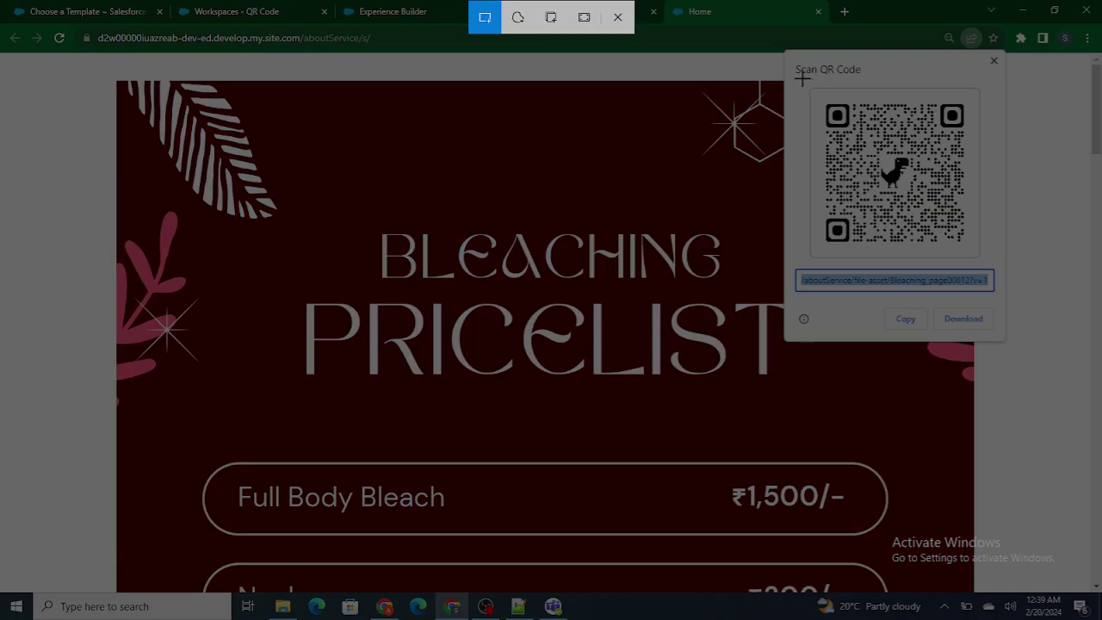
{"action": "left_click_drag", "start_coordinate": [802, 78], "coordinate": [988, 262]}
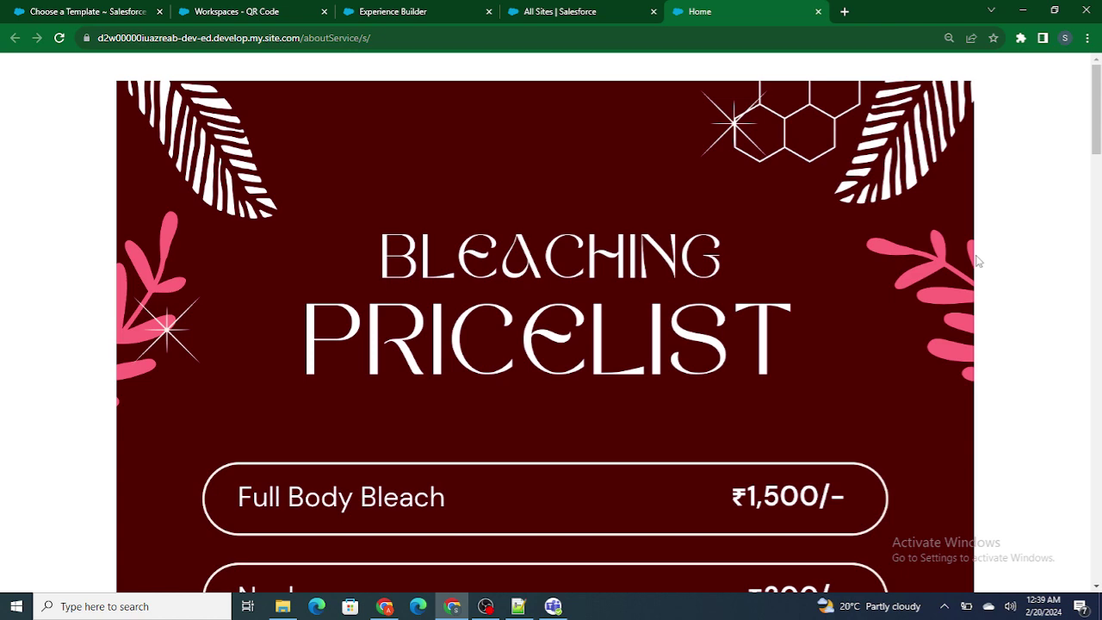
{"action": "scroll", "coordinate": [642, 285], "scroll_direction": "down", "scroll_amount": 1}
{"action": "scroll", "coordinate": [641, 286], "scroll_direction": "down", "scroll_amount": 2}
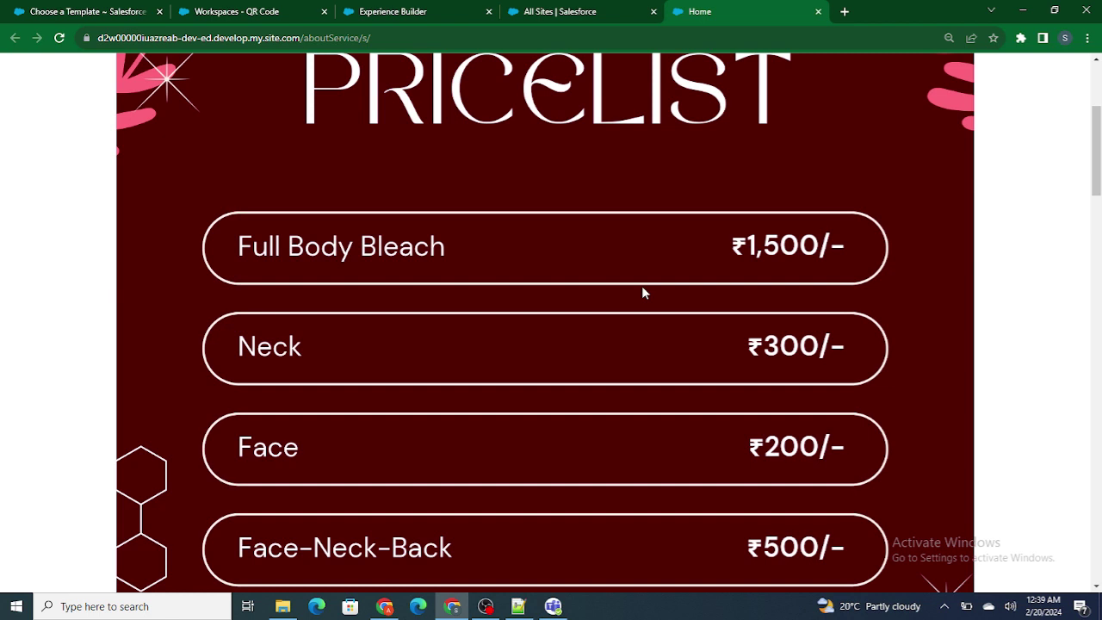
{"action": "scroll", "coordinate": [642, 287], "scroll_direction": "up", "scroll_amount": 3}
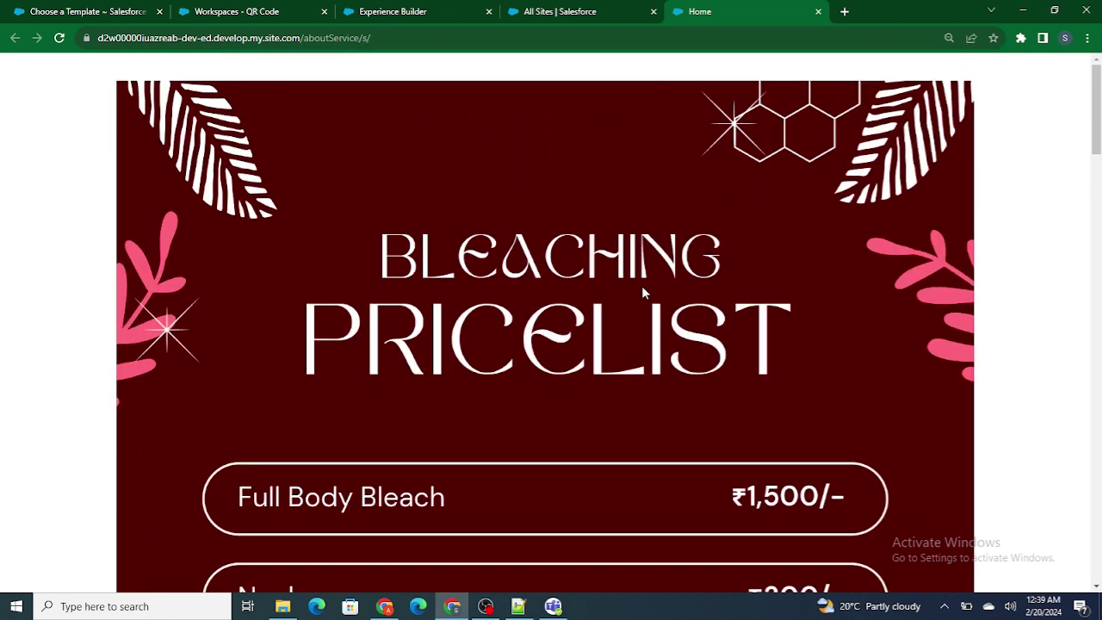